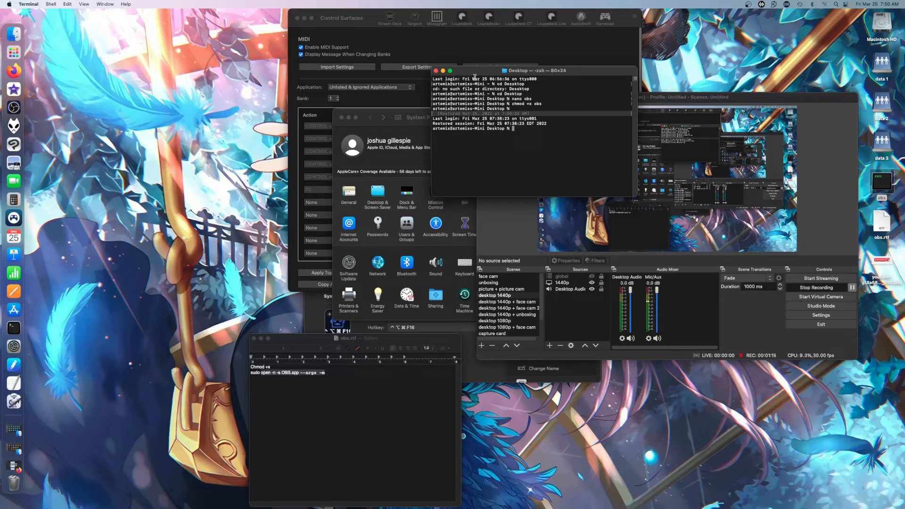
Step: Replace the old Terminal window with a new one, move it clear of the notes, and change to the Desktop directory
{"action": "left_click", "coordinate": [436, 70]}
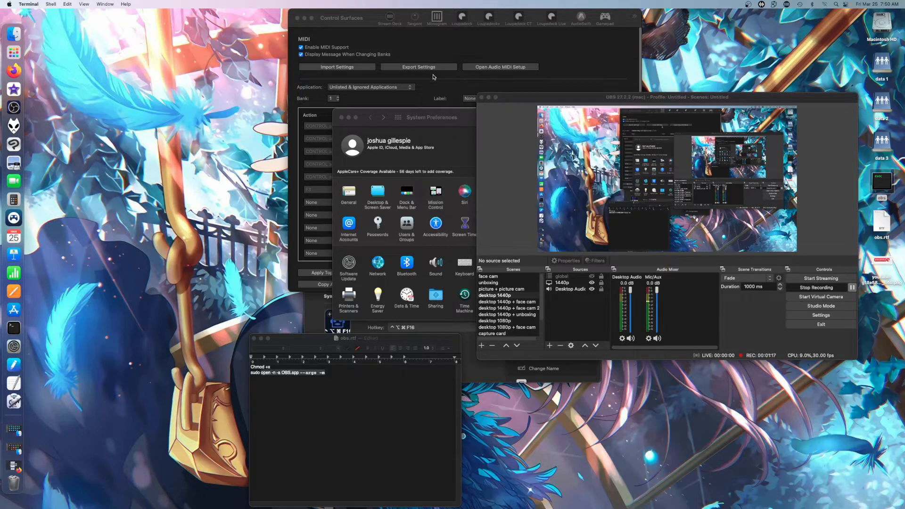
{"action": "left_click", "coordinate": [14, 328]}
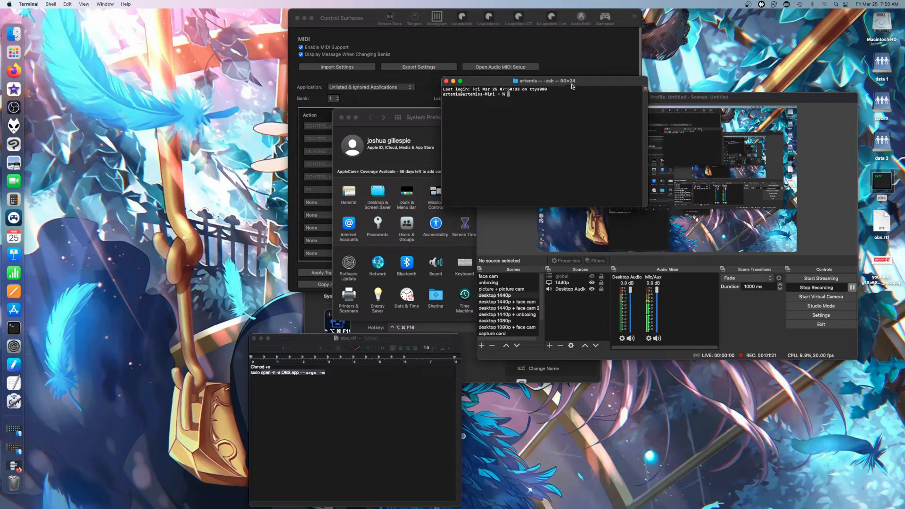
{"action": "left_click_drag", "start_coordinate": [566, 81], "coordinate": [288, 194]}
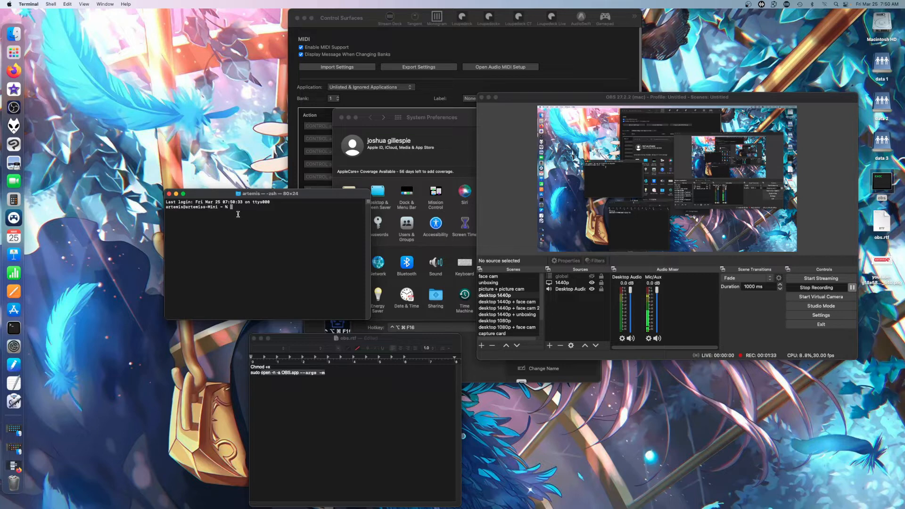
{"action": "type", "text": "cd Desktop"}
{"action": "key", "text": "Return"}
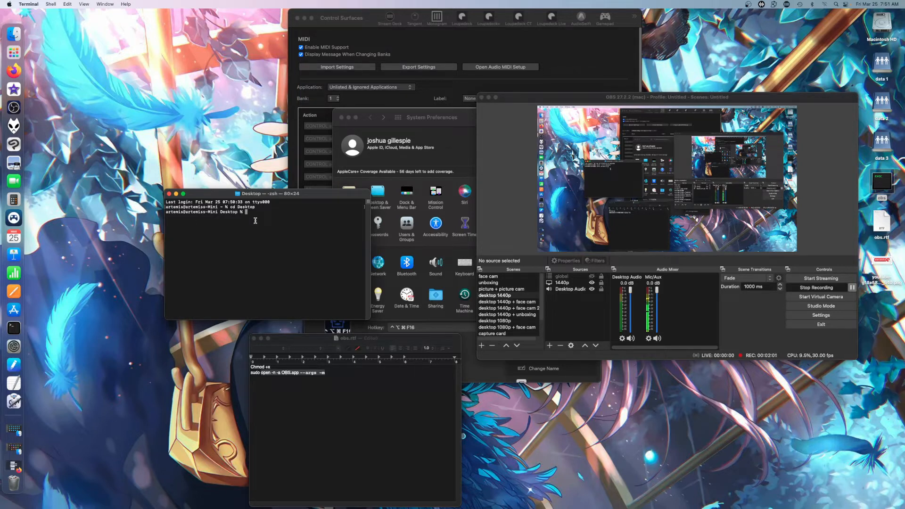
Step: Create a new file named test in the nano editor
{"action": "type", "text": "nano"}
{"action": "type", "text": "test"}
{"action": "key", "text": "Return"}
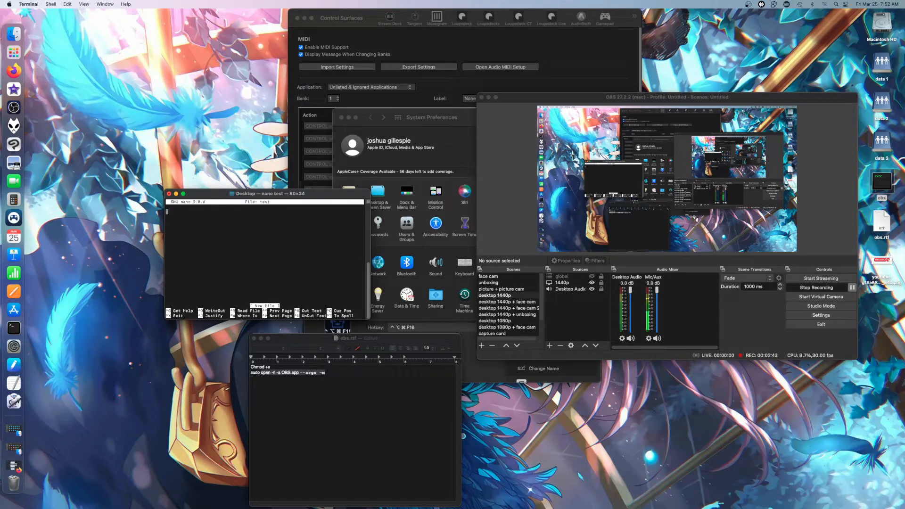
Step: Copy "open -n -a OBS.app --args -m" without the sudo prefix from obs.rtf into the nano file
{"action": "left_click_drag", "start_coordinate": [261, 373], "coordinate": [309, 375]}
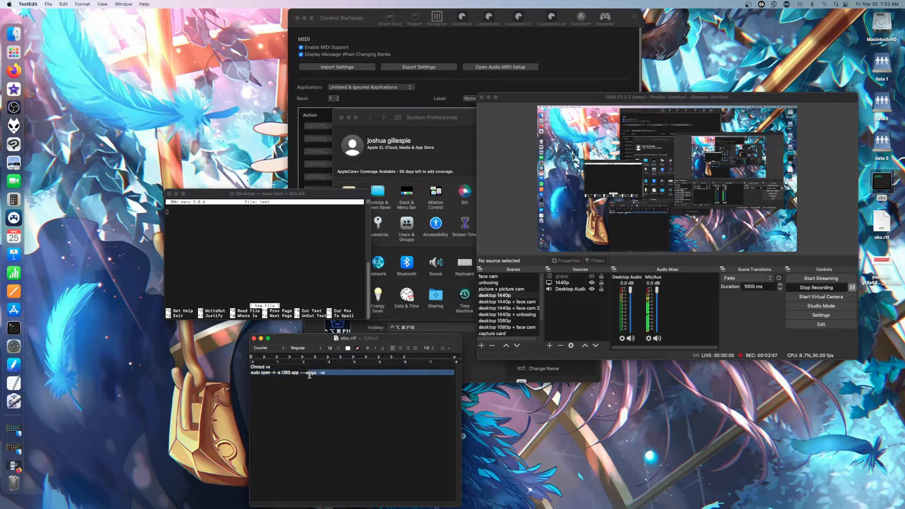
{"action": "left_click", "coordinate": [358, 405]}
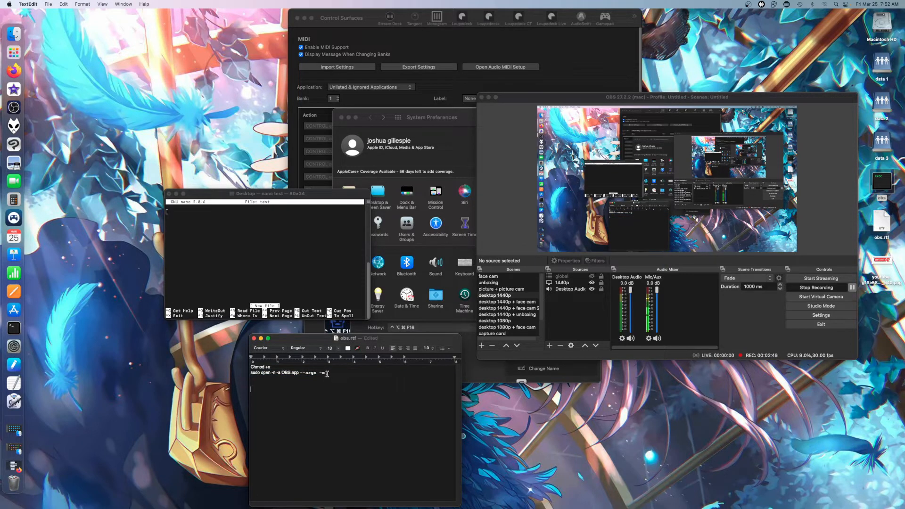
{"action": "left_click_drag", "start_coordinate": [325, 373], "coordinate": [252, 374]}
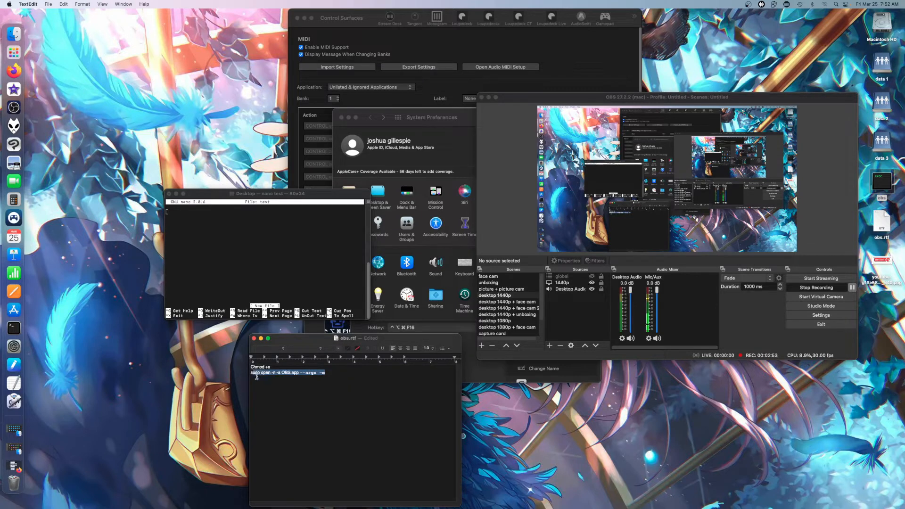
{"action": "left_click", "coordinate": [261, 373]}
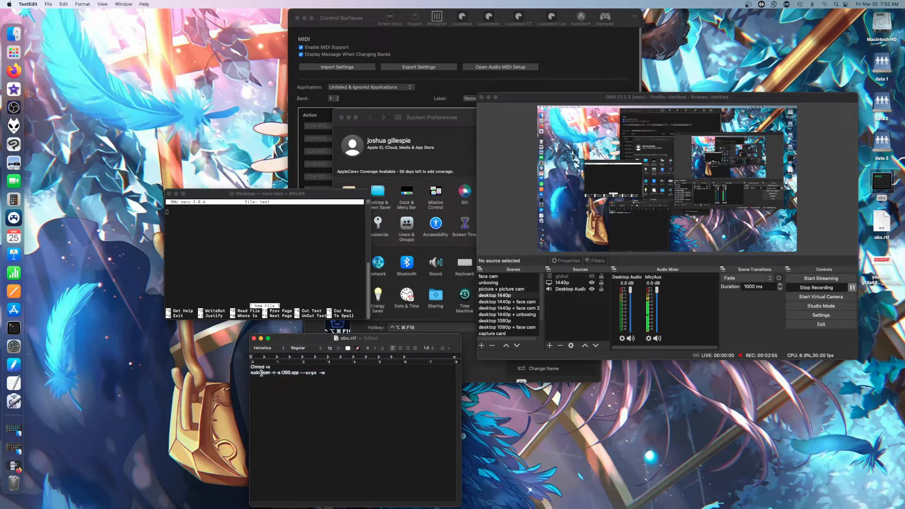
{"action": "triple_click", "coordinate": [283, 373]}
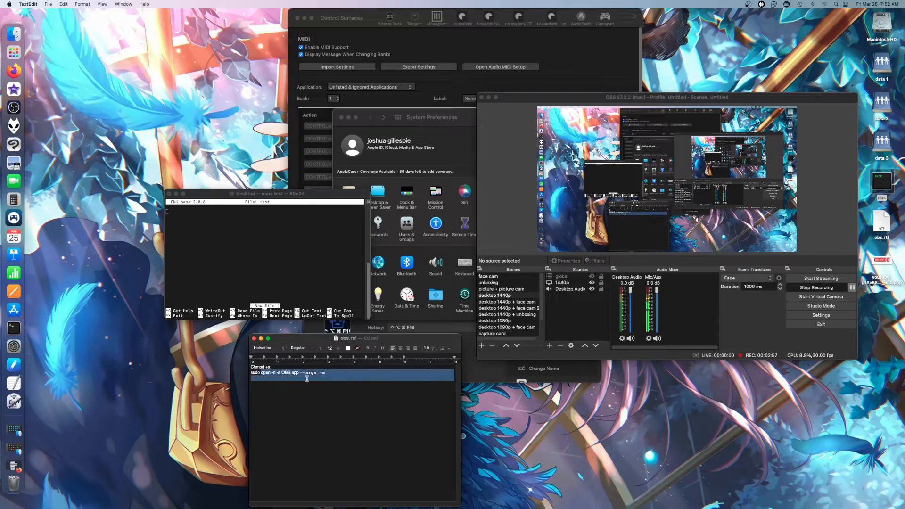
{"action": "left_click", "coordinate": [323, 373], "text": "shift"}
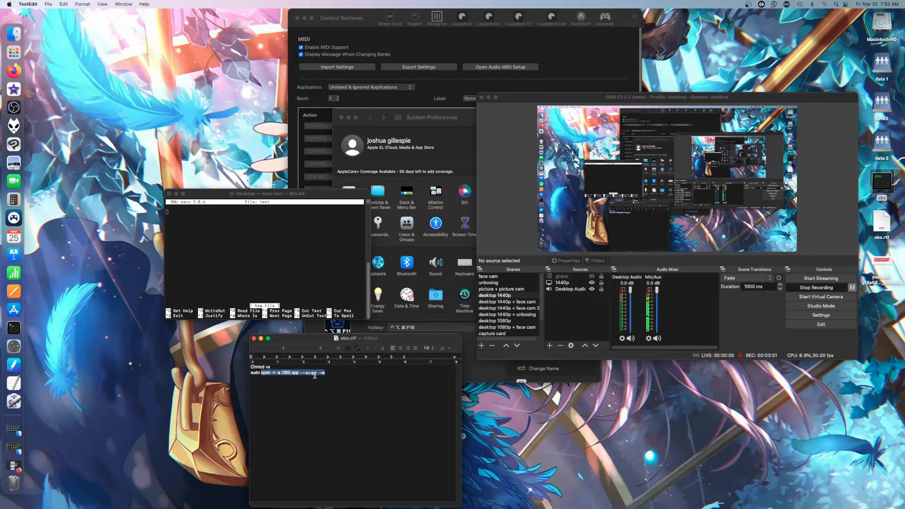
{"action": "right_click", "coordinate": [304, 375]}
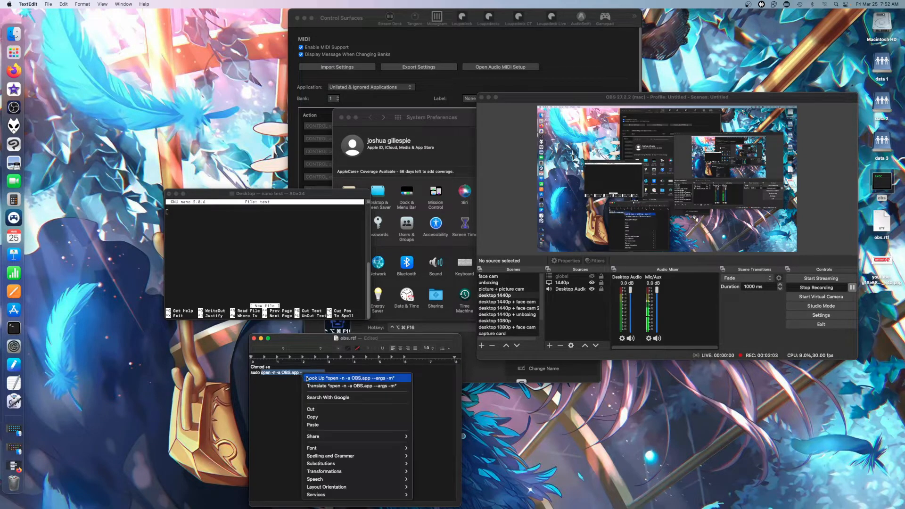
{"action": "left_click", "coordinate": [312, 418]}
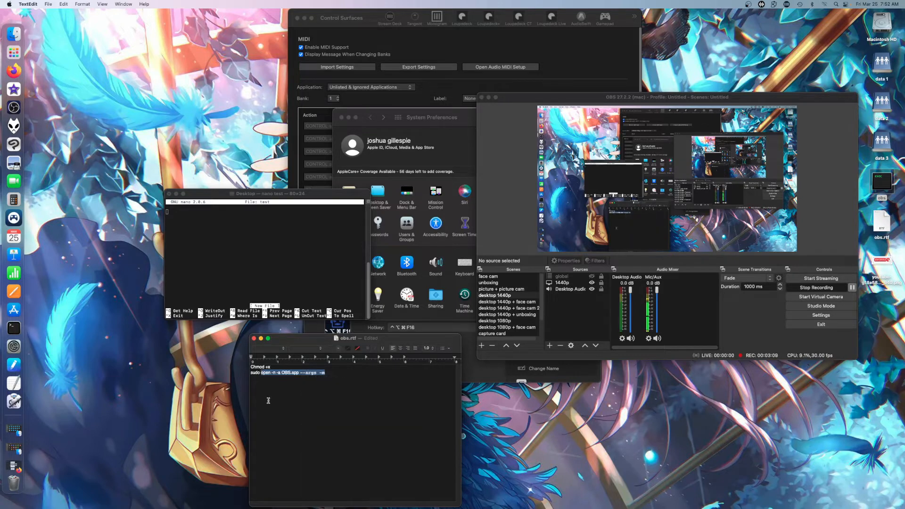
{"action": "right_click", "coordinate": [198, 228]}
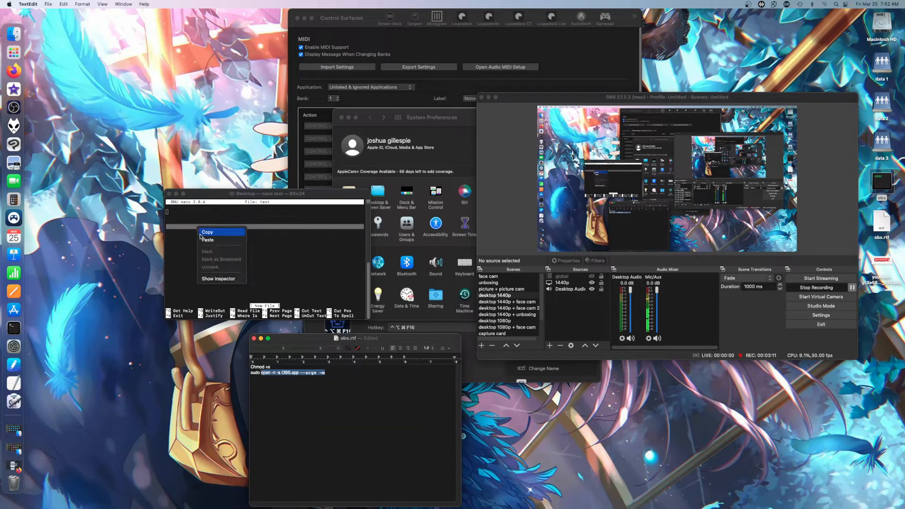
{"action": "left_click", "coordinate": [202, 240]}
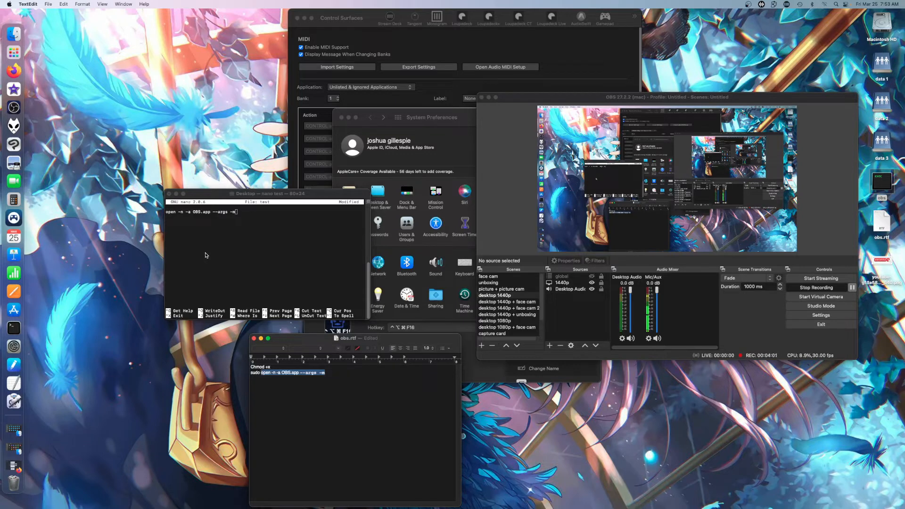
{"action": "key", "text": "Return"}
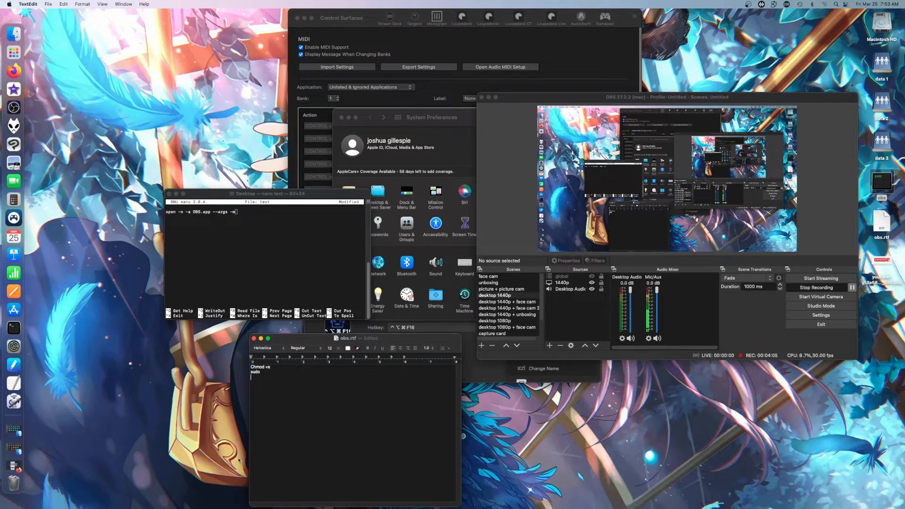
{"action": "right_click", "coordinate": [284, 404]}
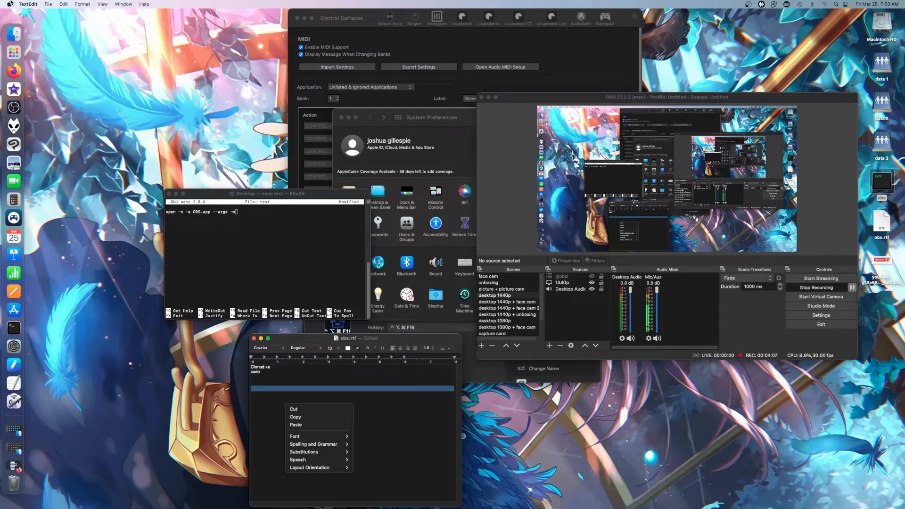
{"action": "left_click", "coordinate": [59, 4]}
{"action": "left_click", "coordinate": [63, 5]}
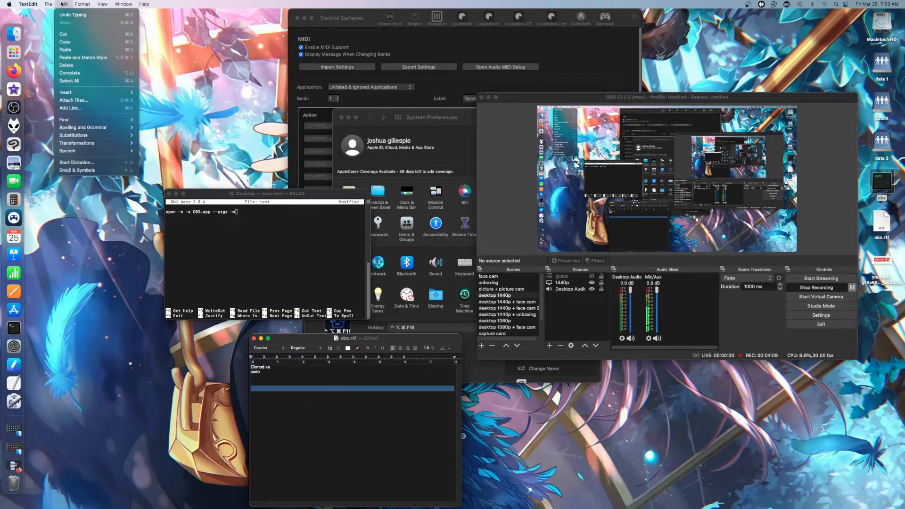
{"action": "left_click", "coordinate": [65, 14]}
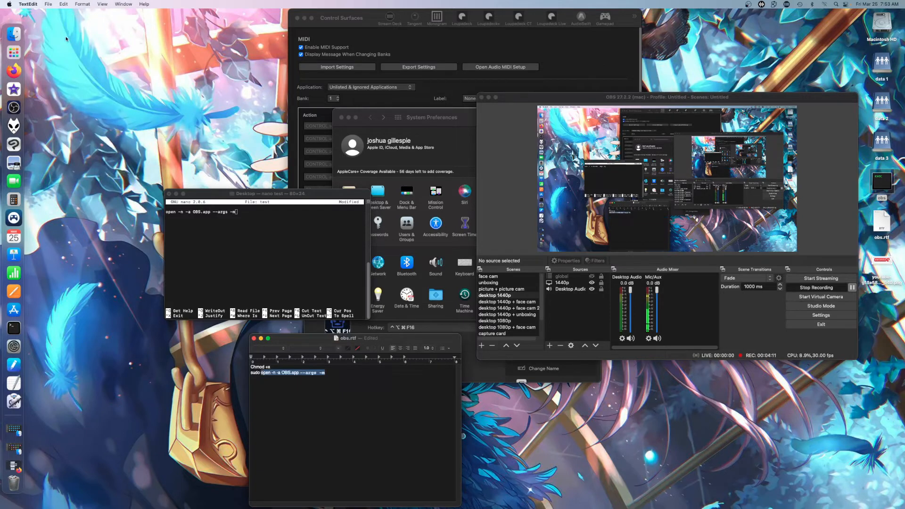
Step: Add a second line reading "killall Terminal" to the test script in nano
{"action": "left_click", "coordinate": [243, 223]}
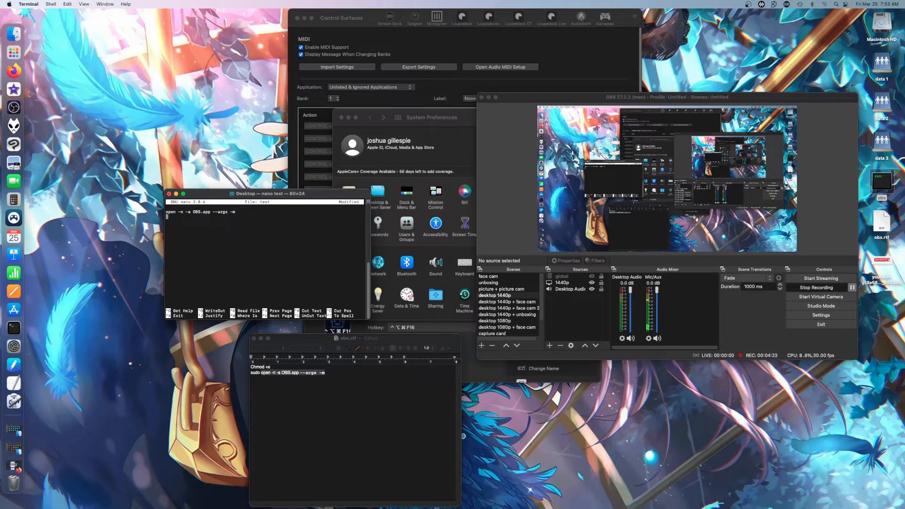
{"action": "type", "text": "kill"}
{"action": "type", "text": "al"}
{"action": "type", "text": "l T"}
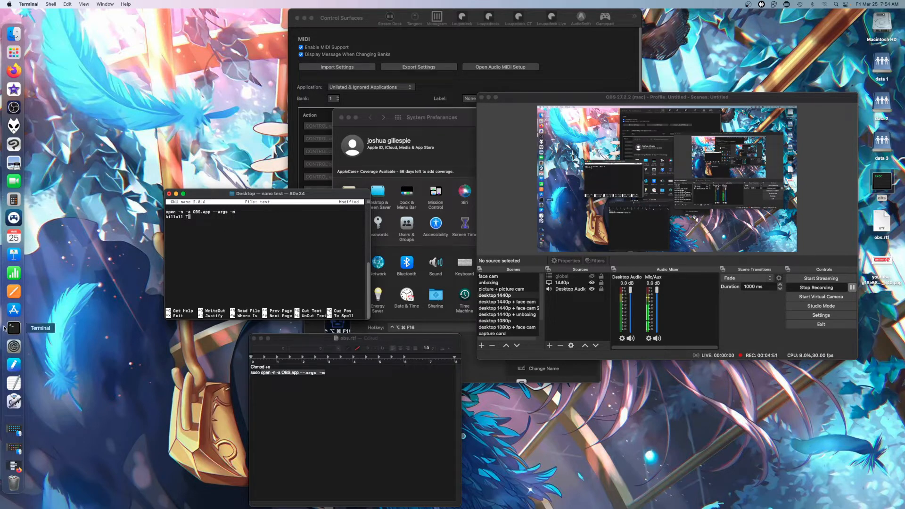
{"action": "type", "text": "erminal"}
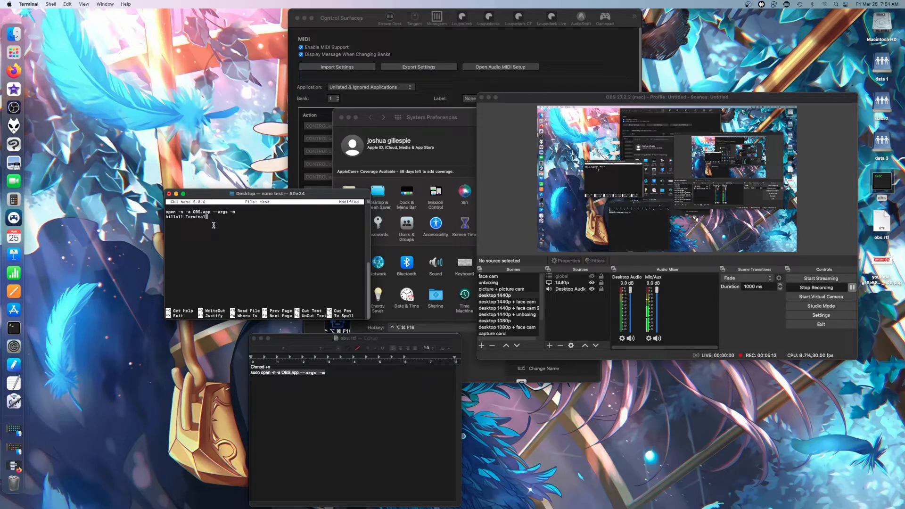
Step: Exit nano and save the script under the name test
{"action": "key", "text": "ctrl+x"}
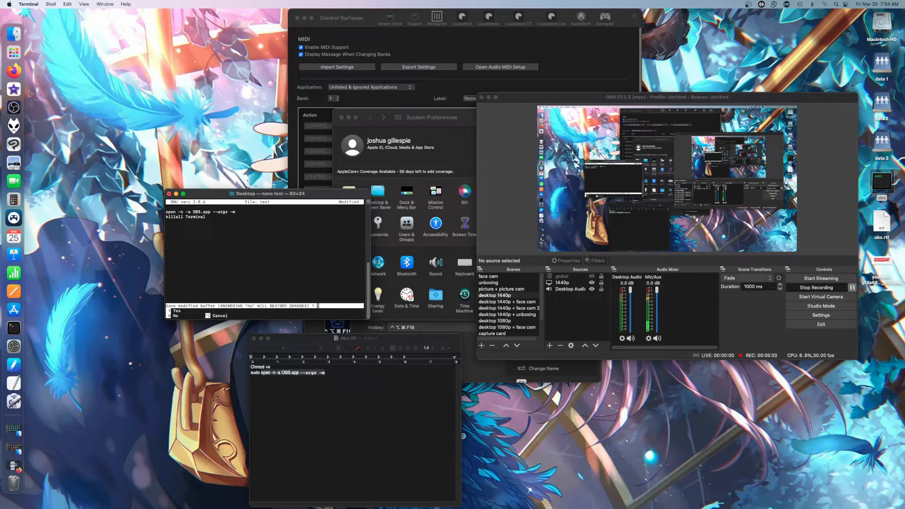
{"action": "key", "text": "y"}
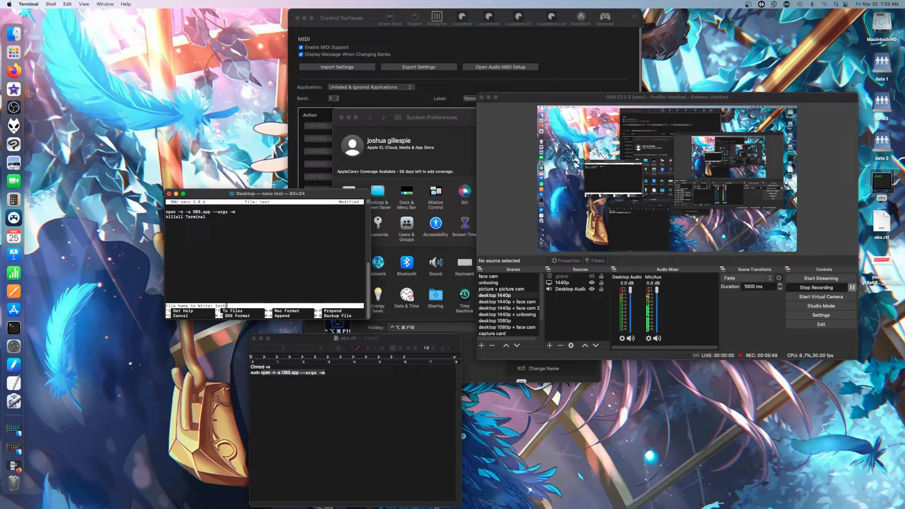
{"action": "key", "text": "Return"}
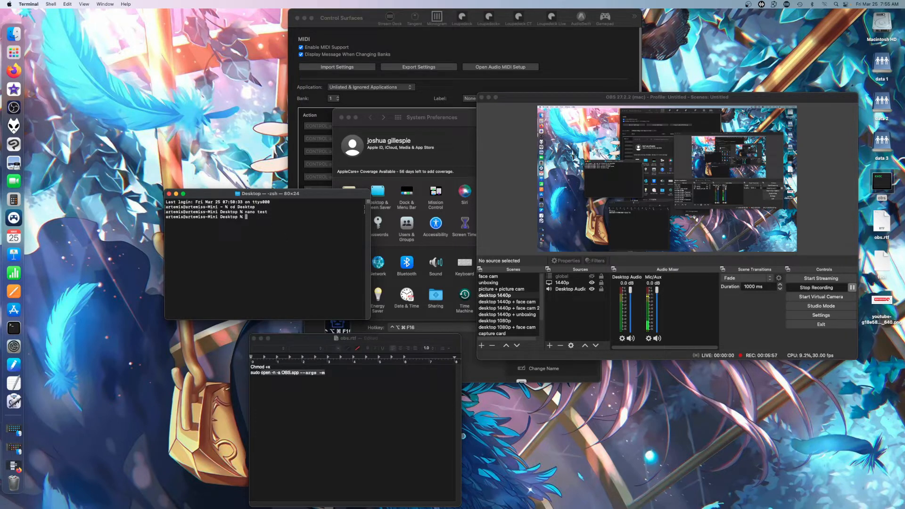
Step: Make the test script executable with "chmod +x test"
{"action": "left_click_drag", "start_coordinate": [882, 263], "coordinate": [188, 141]}
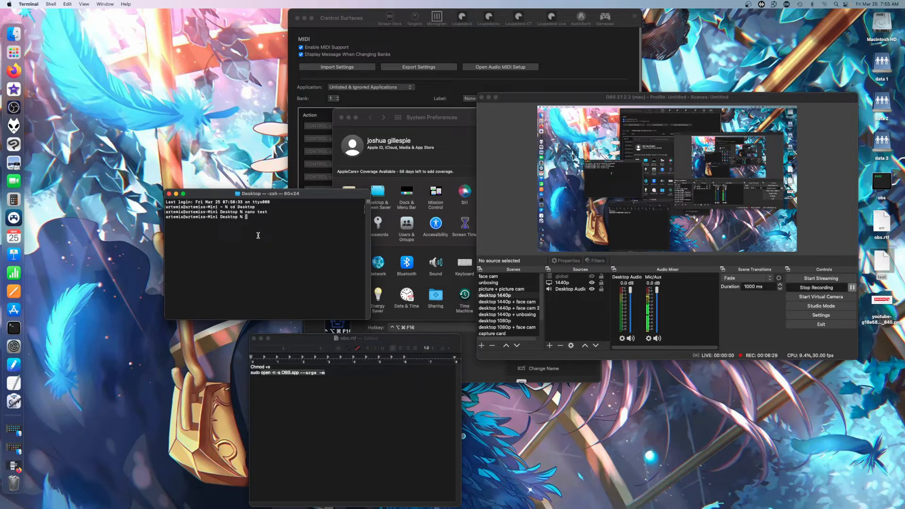
{"action": "type", "text": "chmod +"}
{"action": "type", "text": "x"}
{"action": "type", "text": "test"}
{"action": "key", "text": "Return"}
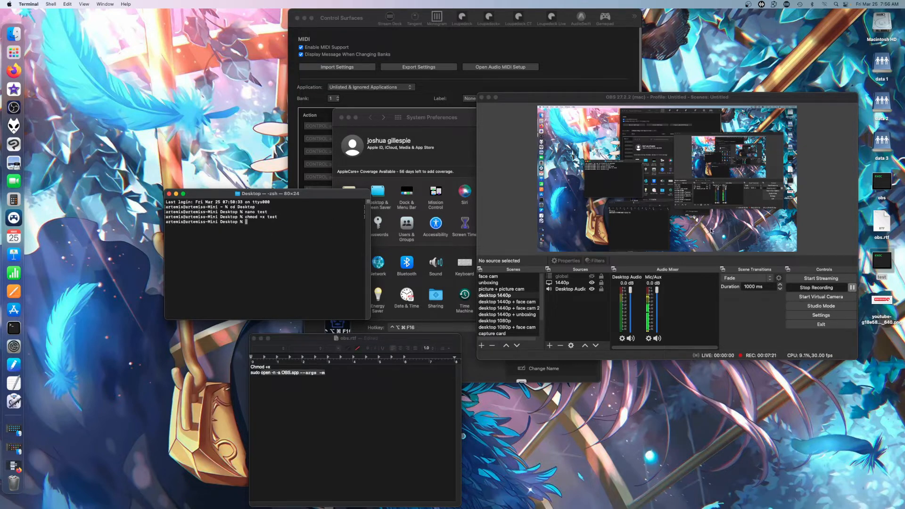
Step: Move the OBS window away from the desktop icons, run the test script, and reposition the second OBS window it opens
{"action": "left_click_drag", "start_coordinate": [722, 99], "coordinate": [607, 99]}
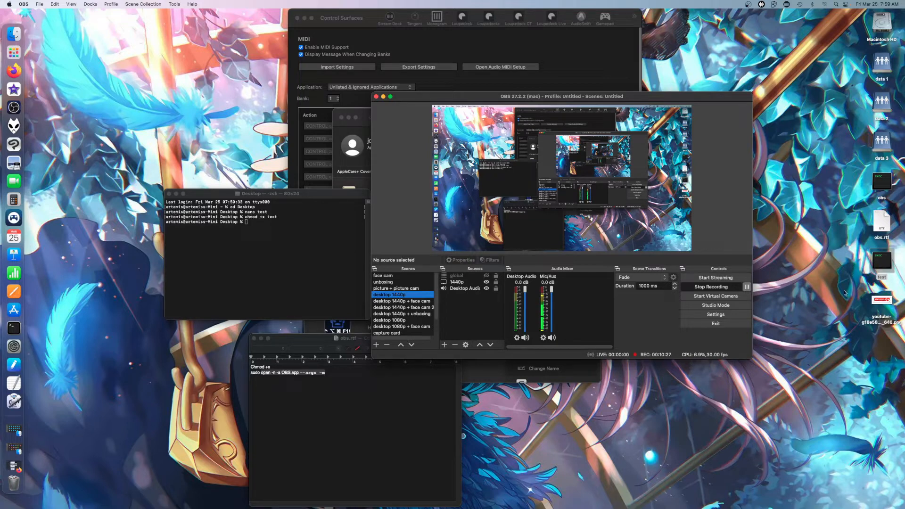
{"action": "double_click", "coordinate": [882, 266]}
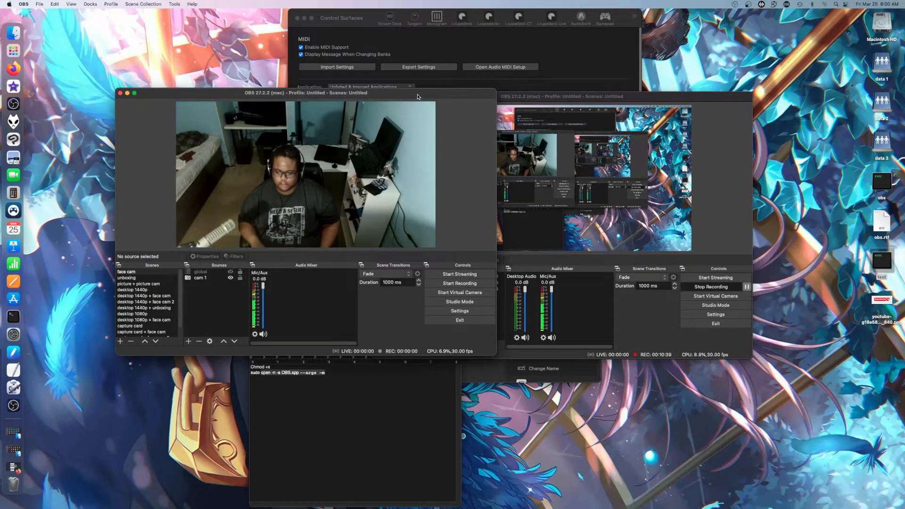
{"action": "left_click_drag", "start_coordinate": [417, 96], "coordinate": [310, 99]}
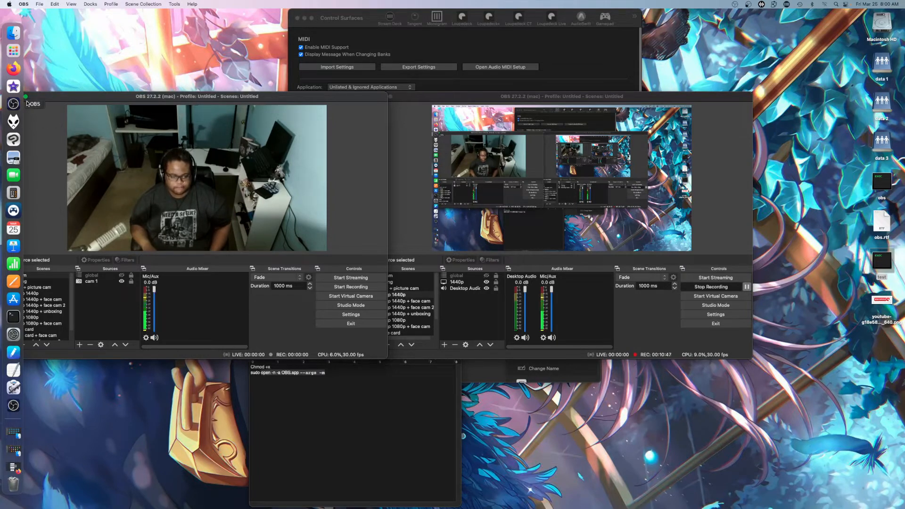
{"action": "left_click_drag", "start_coordinate": [74, 98], "coordinate": [207, 102]}
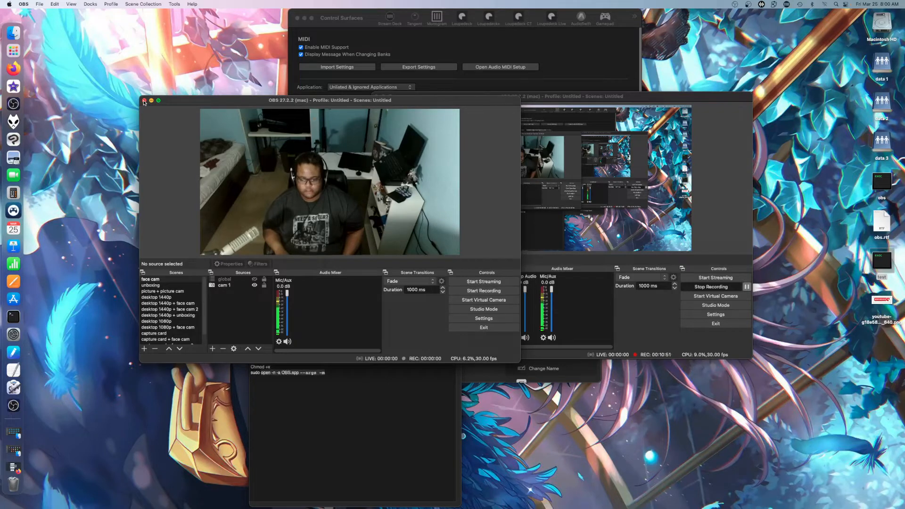
Step: Close the second OBS instance and ignore the crash report
{"action": "left_click", "coordinate": [144, 101]}
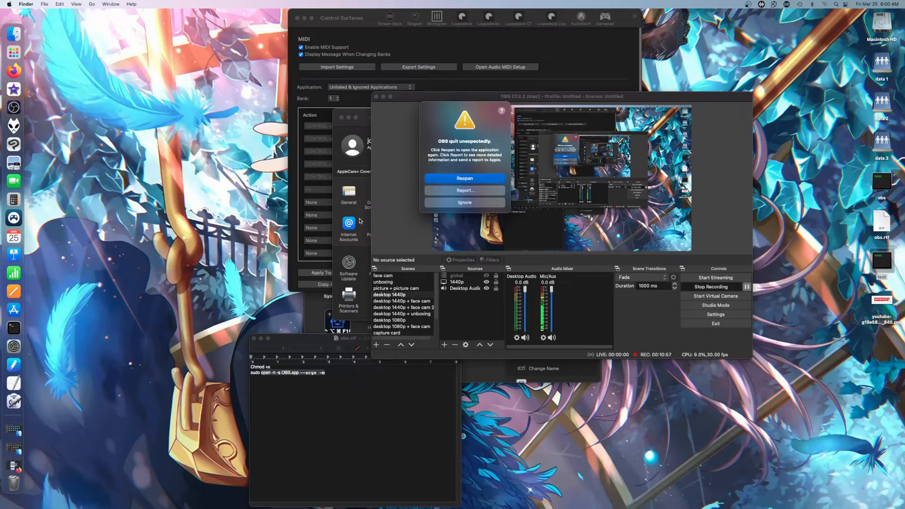
{"action": "left_click", "coordinate": [447, 202]}
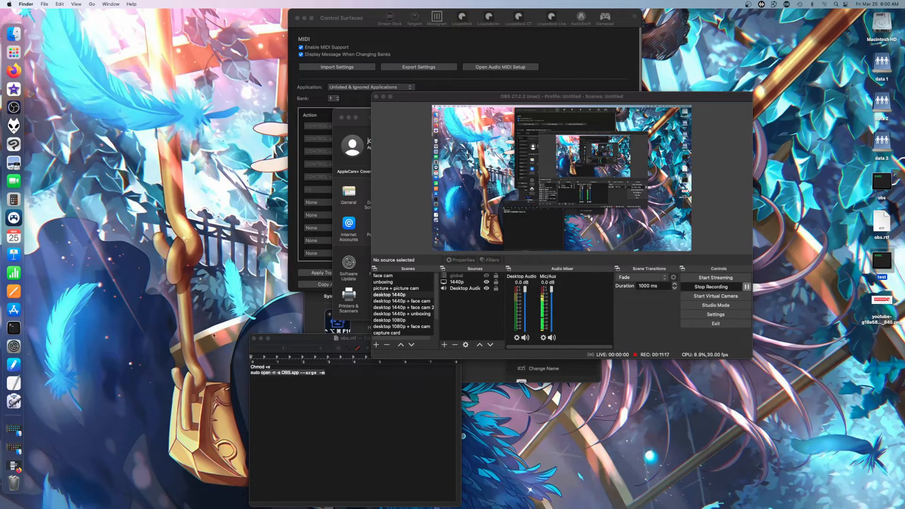
Step: Switch to Finder and open the Applications folder
{"action": "left_click", "coordinate": [13, 35]}
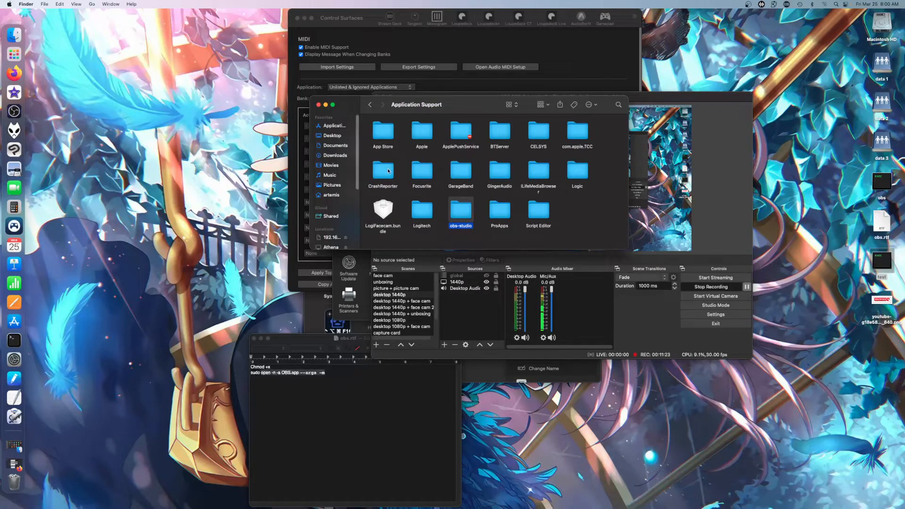
{"action": "left_click", "coordinate": [331, 127]}
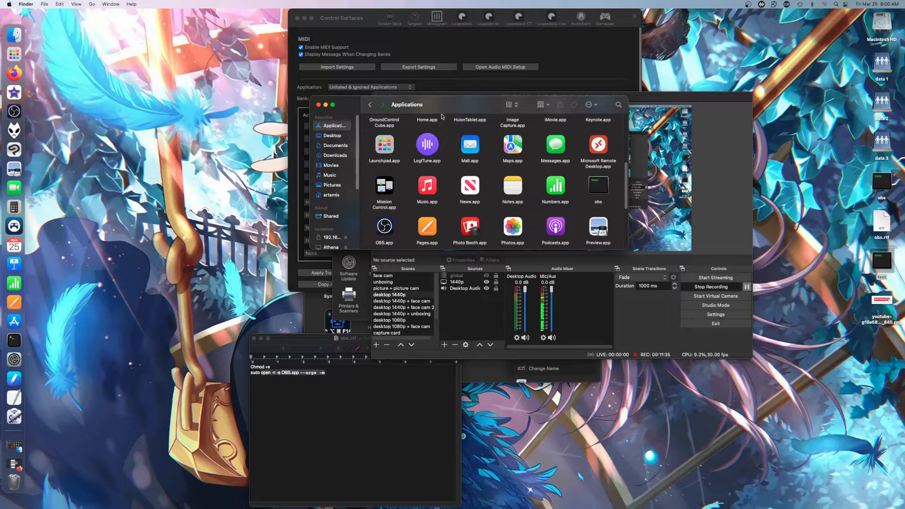
Step: Close the Applications folder window and open the Stream Deck configuration window, moving it clear of the OBS preview
{"action": "left_click_drag", "start_coordinate": [439, 112], "coordinate": [476, 117]}
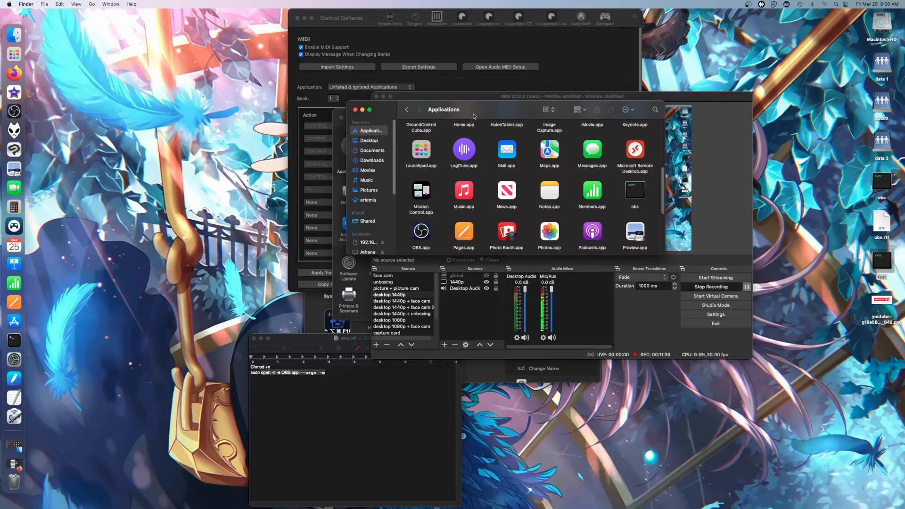
{"action": "left_click", "coordinate": [355, 110]}
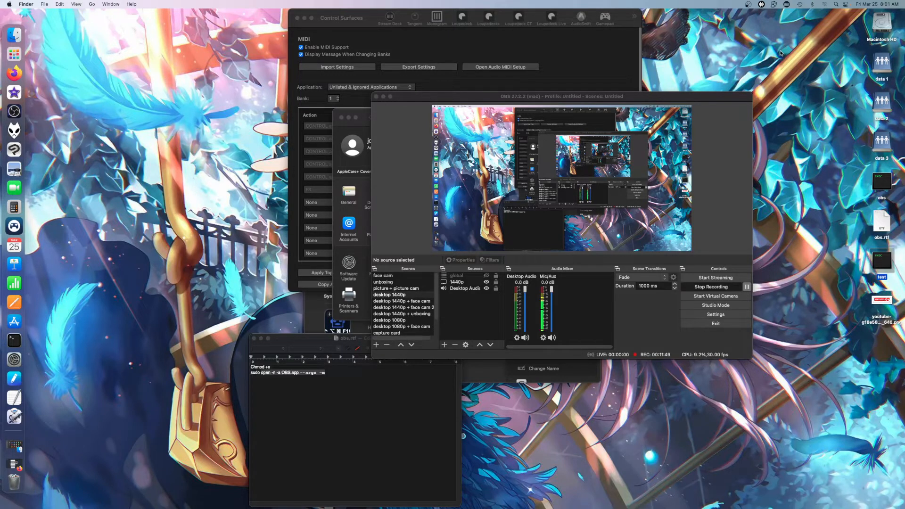
{"action": "left_click", "coordinate": [786, 4]}
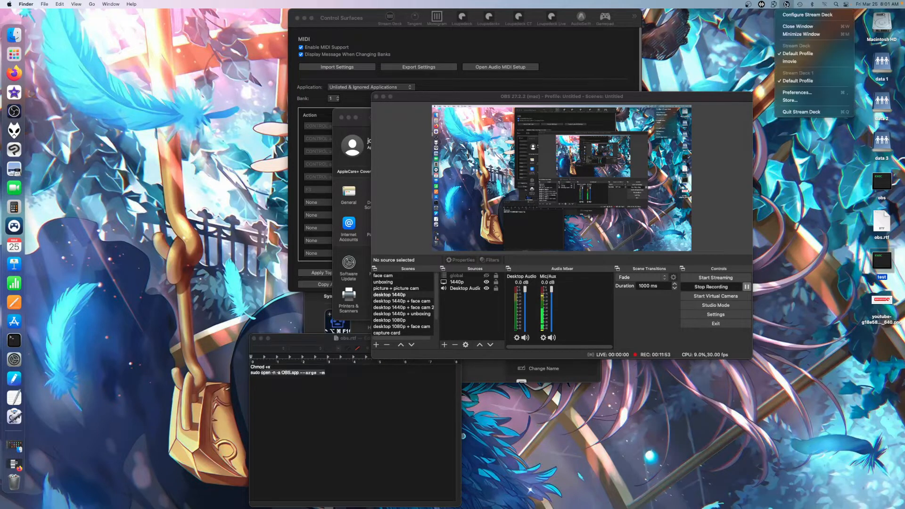
{"action": "left_click", "coordinate": [788, 15]}
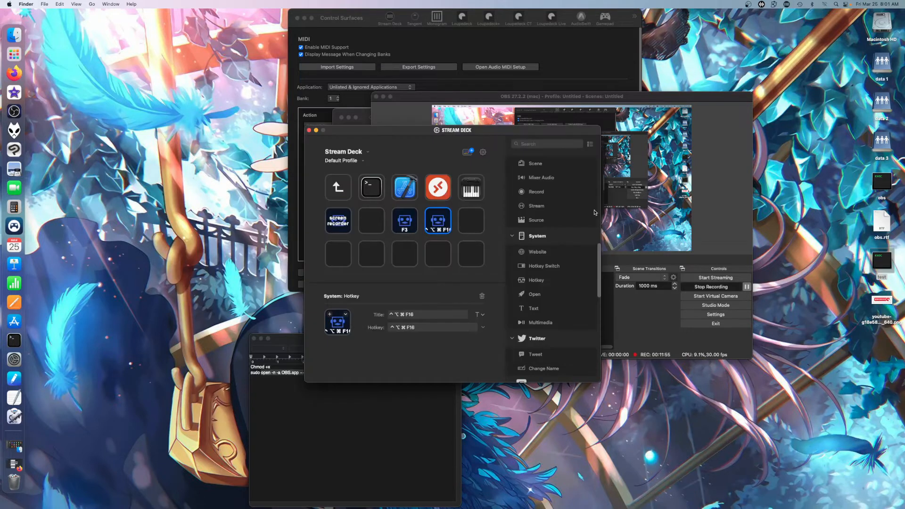
{"action": "left_click_drag", "start_coordinate": [422, 133], "coordinate": [360, 121]}
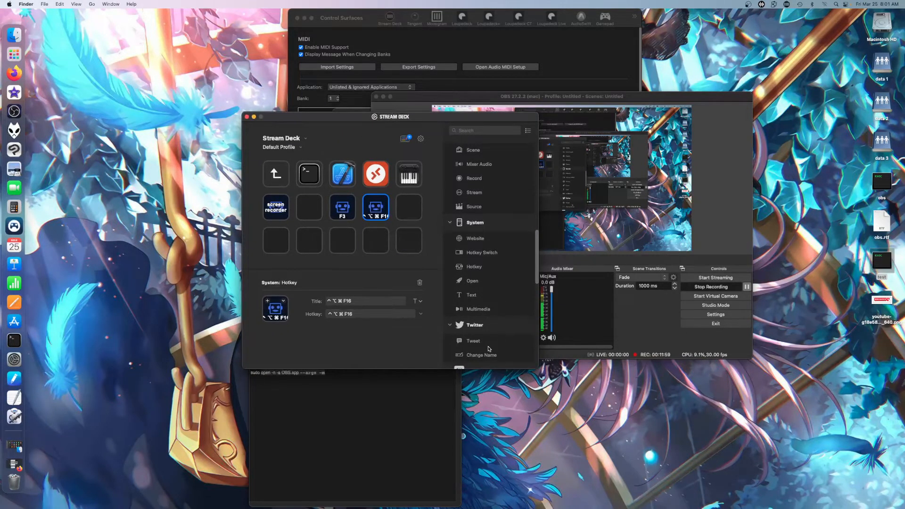
Step: Add a System Open action to the empty last key in the second row of the Stream Deck layout
{"action": "scroll", "coordinate": [490, 349], "scroll_direction": "down", "scroll_amount": 5}
{"action": "scroll", "coordinate": [473, 340], "scroll_direction": "up", "scroll_amount": 6}
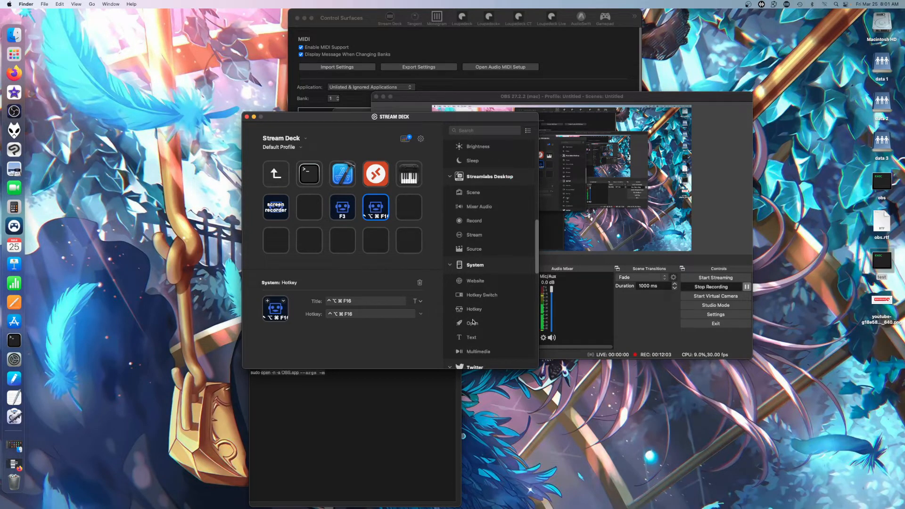
{"action": "left_click_drag", "start_coordinate": [472, 324], "coordinate": [415, 212]}
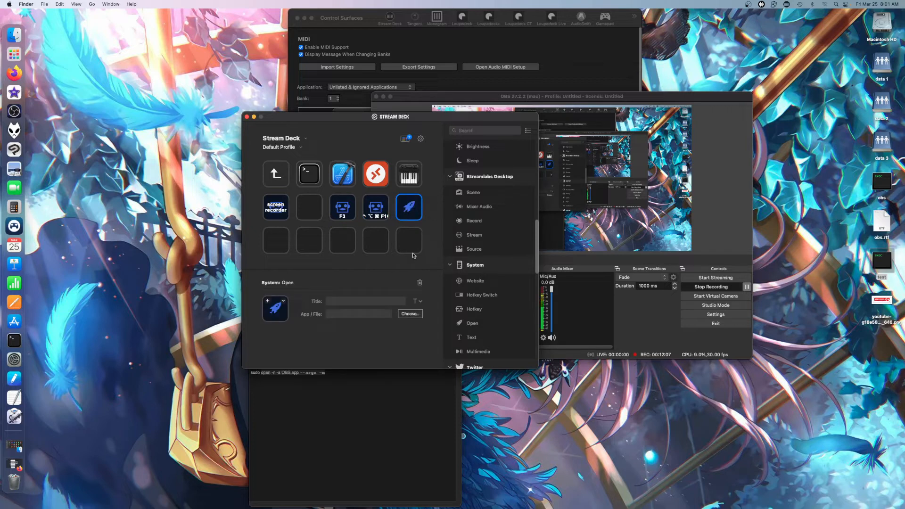
Step: Set the Open action's file to the obs script in the Applications folder, allowing Stream Deck access to the Desktop folder
{"action": "left_click", "coordinate": [406, 315]}
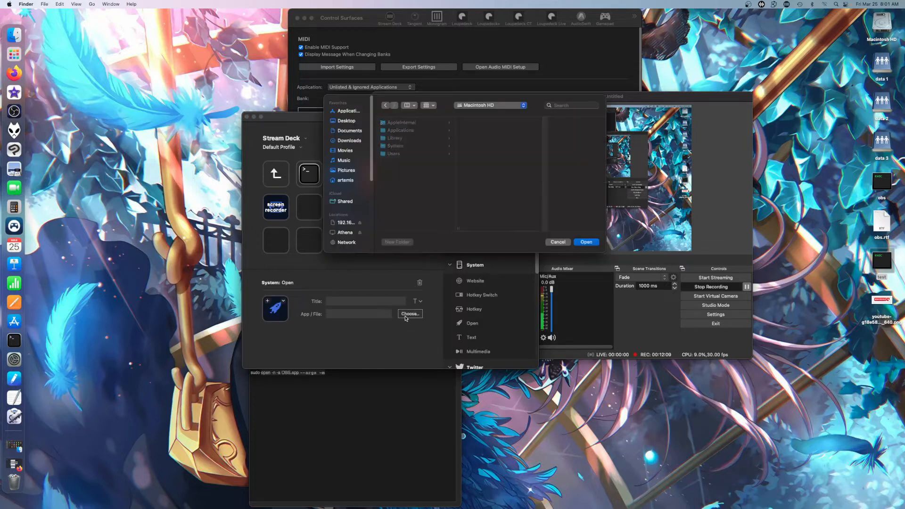
{"action": "left_click", "coordinate": [358, 122]}
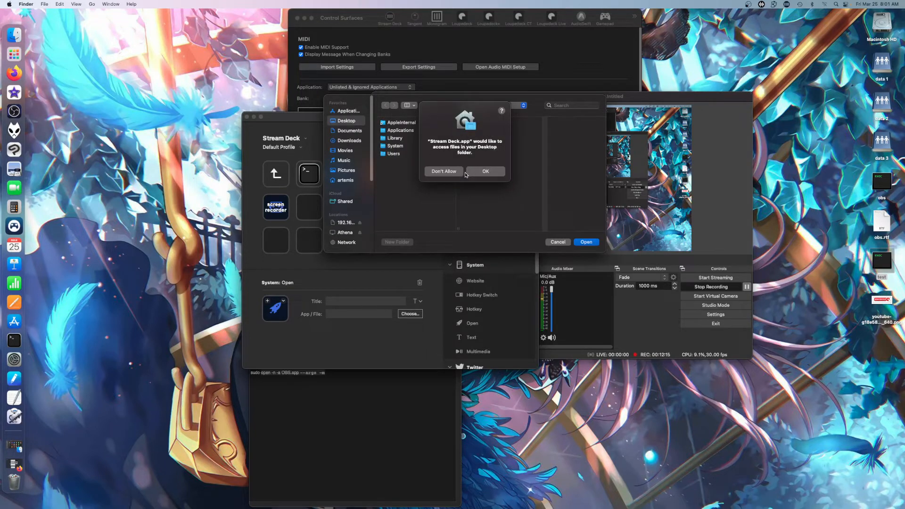
{"action": "left_click", "coordinate": [472, 172]}
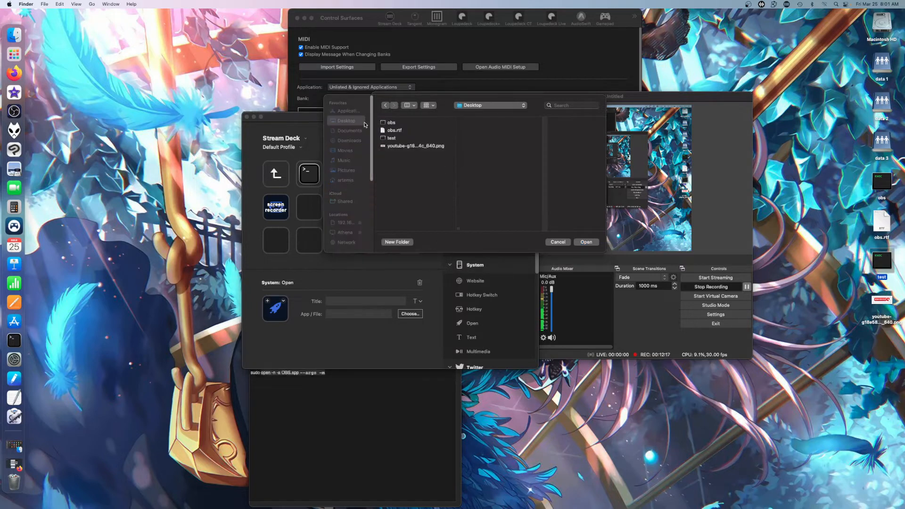
{"action": "left_click", "coordinate": [355, 112]}
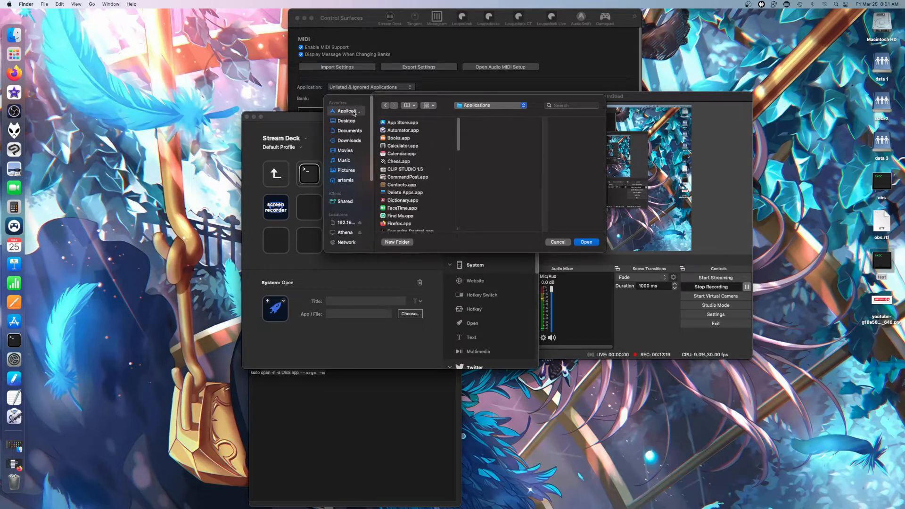
{"action": "scroll", "coordinate": [397, 160], "scroll_direction": "down", "scroll_amount": 3}
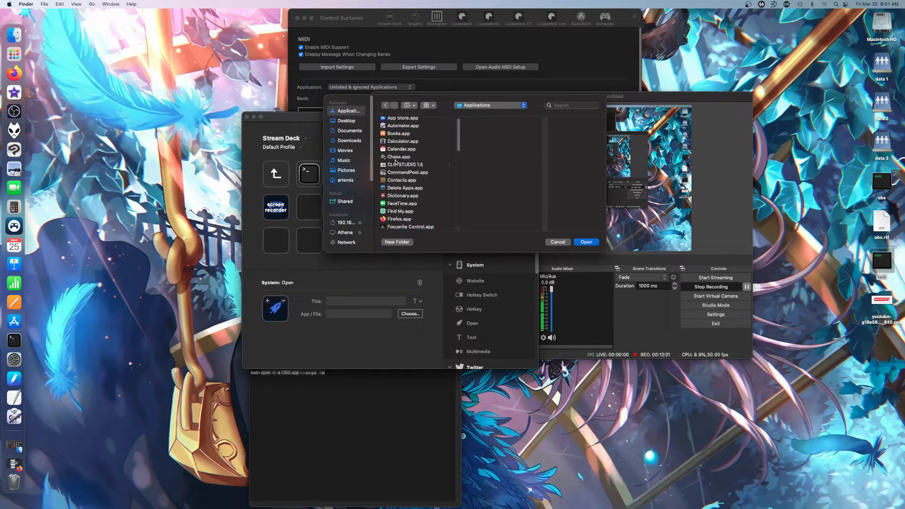
{"action": "scroll", "coordinate": [398, 171], "scroll_direction": "down", "scroll_amount": 5}
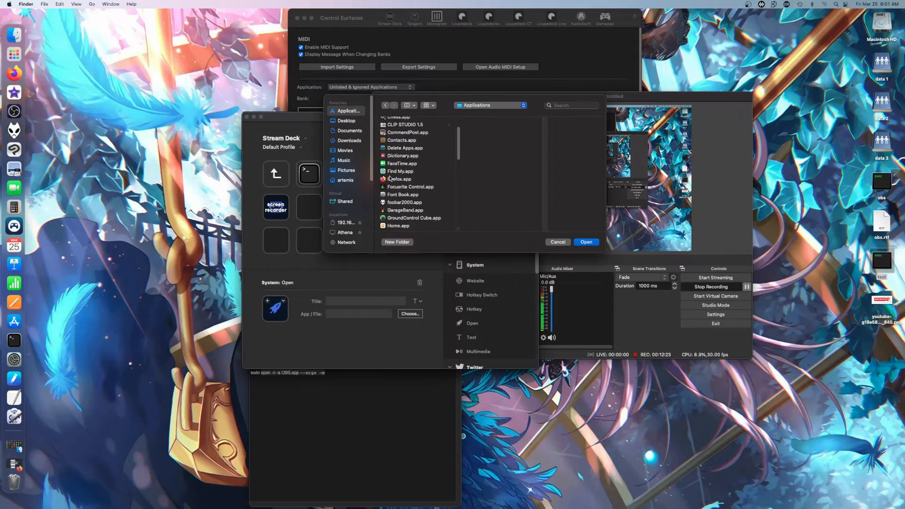
{"action": "scroll", "coordinate": [390, 177], "scroll_direction": "down", "scroll_amount": 5}
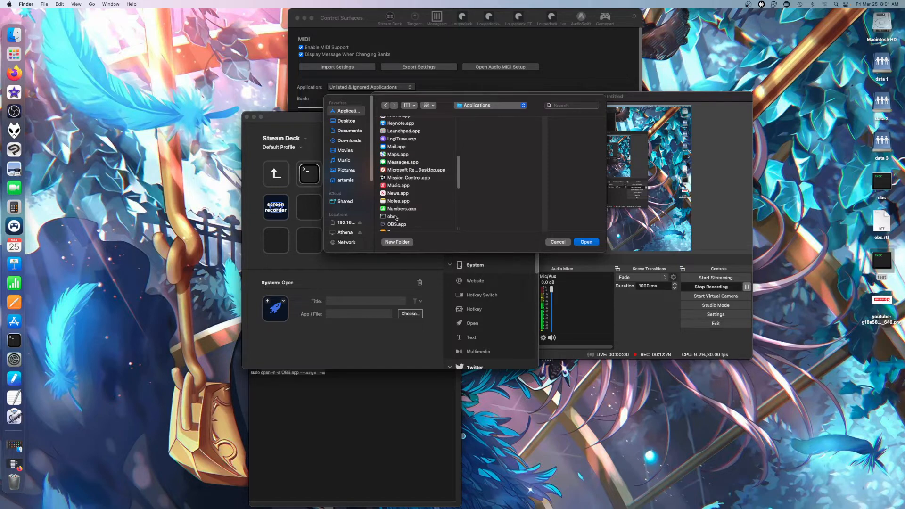
{"action": "left_click", "coordinate": [395, 217]}
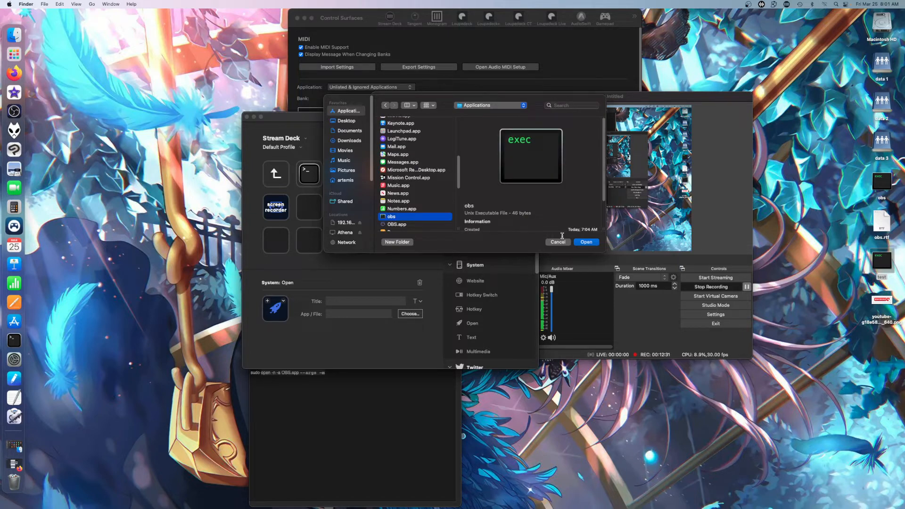
{"action": "left_click", "coordinate": [584, 244]}
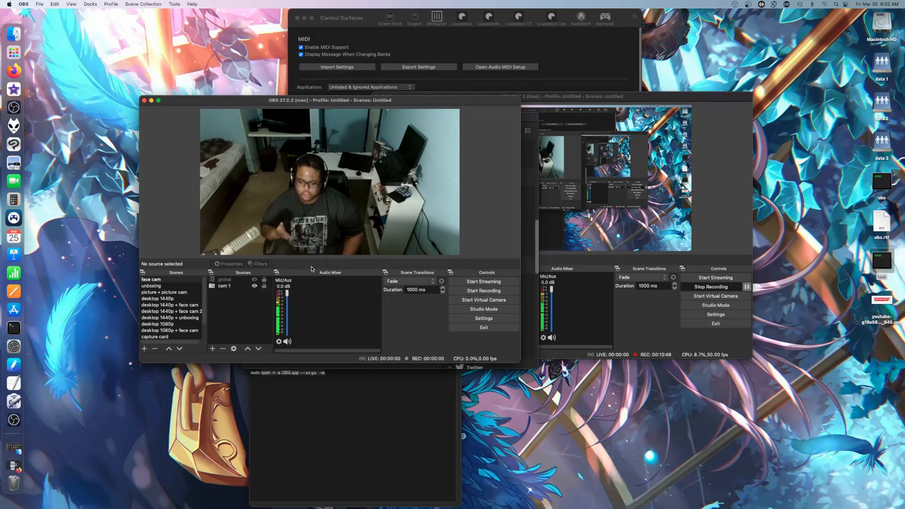
Step: Exit the second OBS instance, shift the recording OBS window aside, and ignore the crash report
{"action": "left_click", "coordinate": [497, 330]}
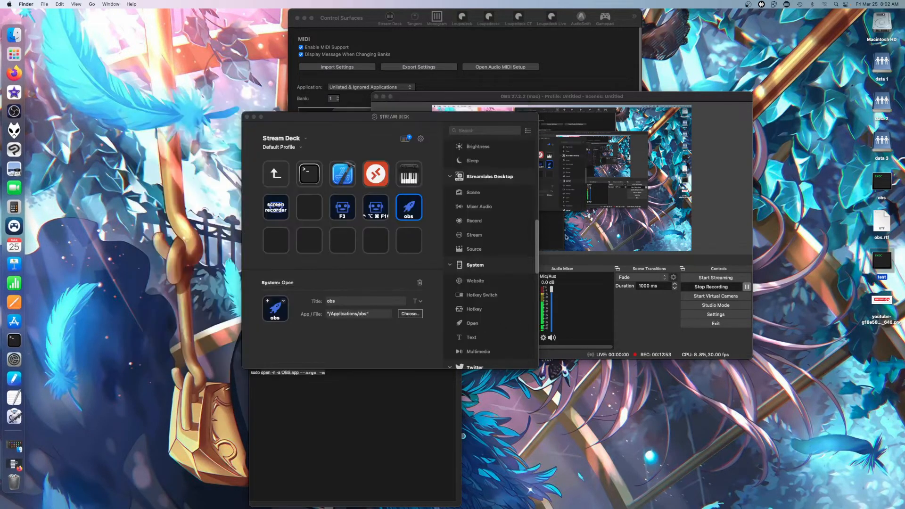
{"action": "left_click_drag", "start_coordinate": [604, 98], "coordinate": [653, 101]}
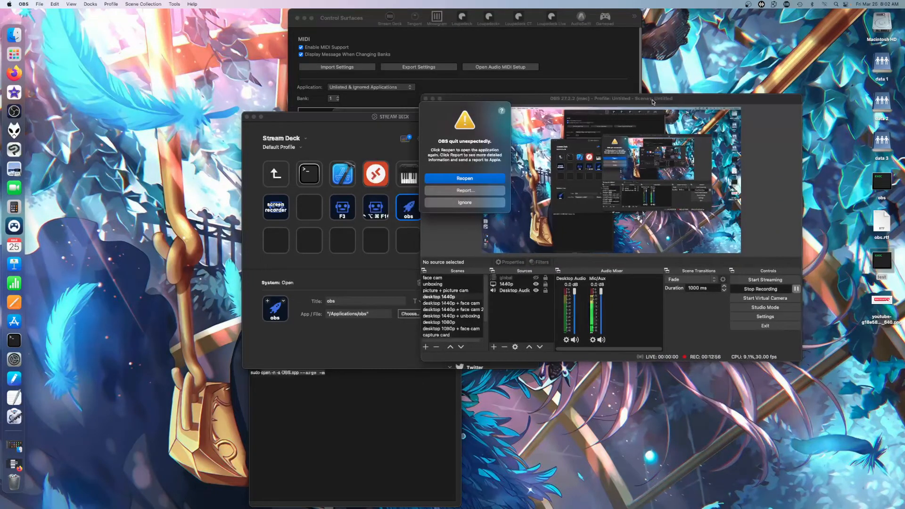
{"action": "left_click", "coordinate": [468, 204]}
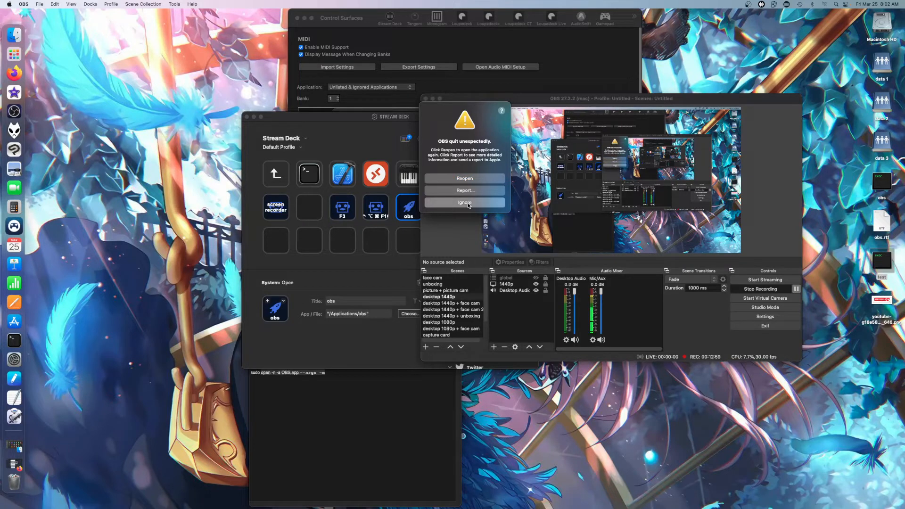
Step: Close the Stream Deck configuration window and bring the Control Surfaces window to the front
{"action": "left_click", "coordinate": [326, 280]}
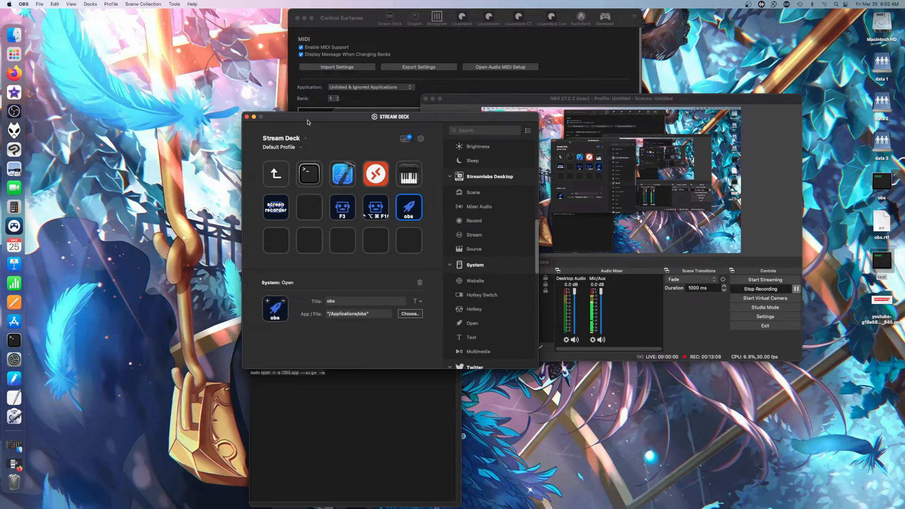
{"action": "left_click_drag", "start_coordinate": [306, 125], "coordinate": [230, 150]}
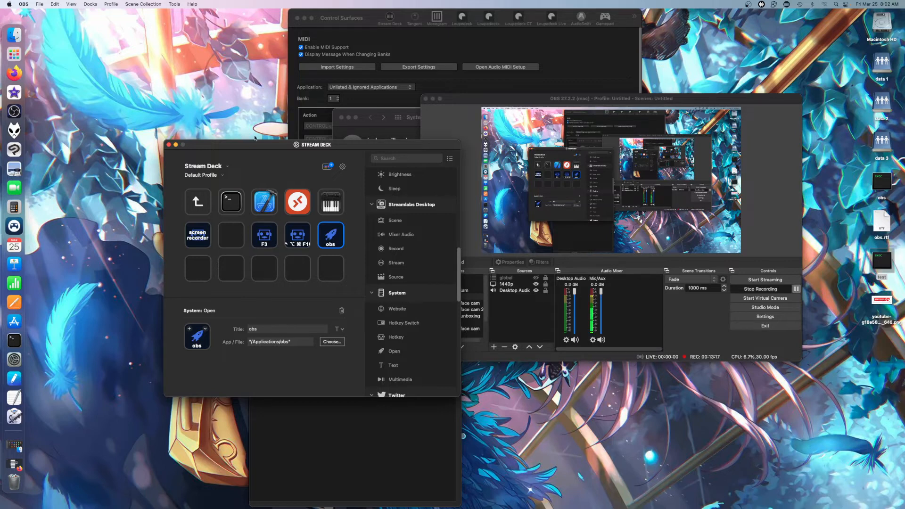
{"action": "left_click", "coordinate": [168, 146]}
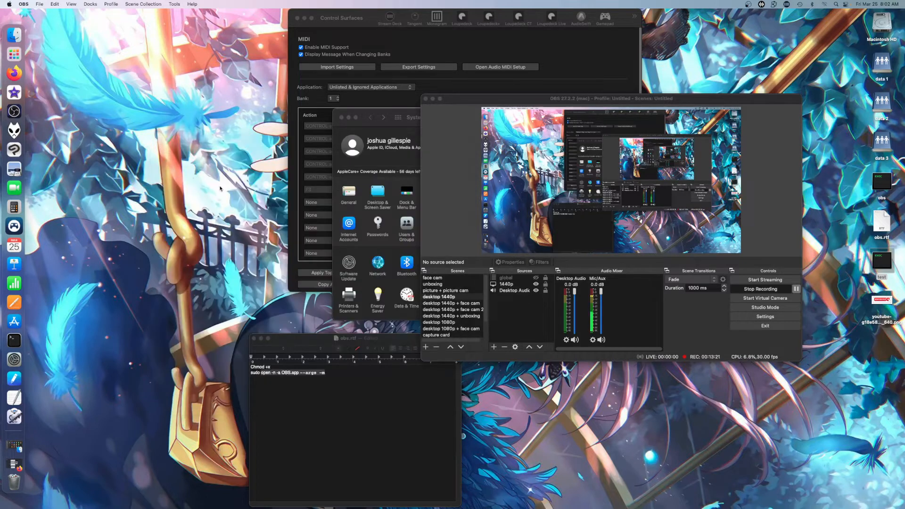
{"action": "left_click", "coordinate": [369, 20]}
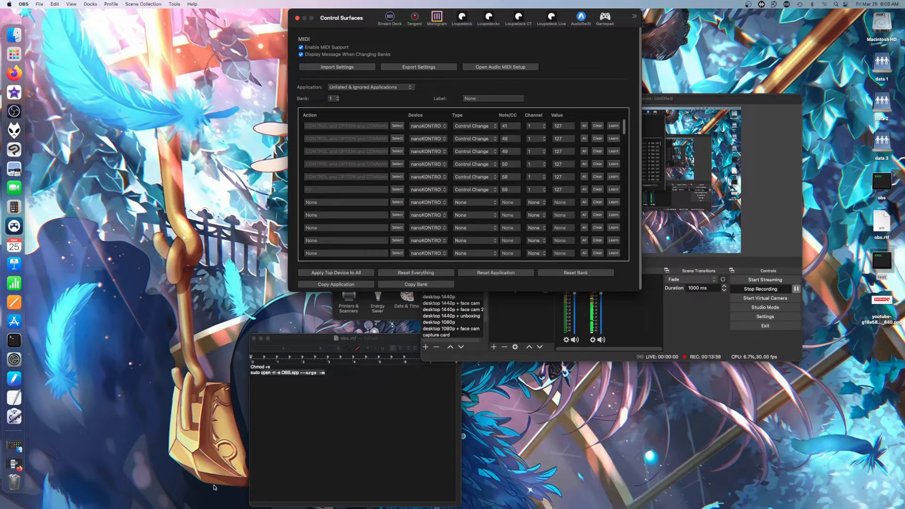
{"action": "right_click", "coordinate": [303, 374]}
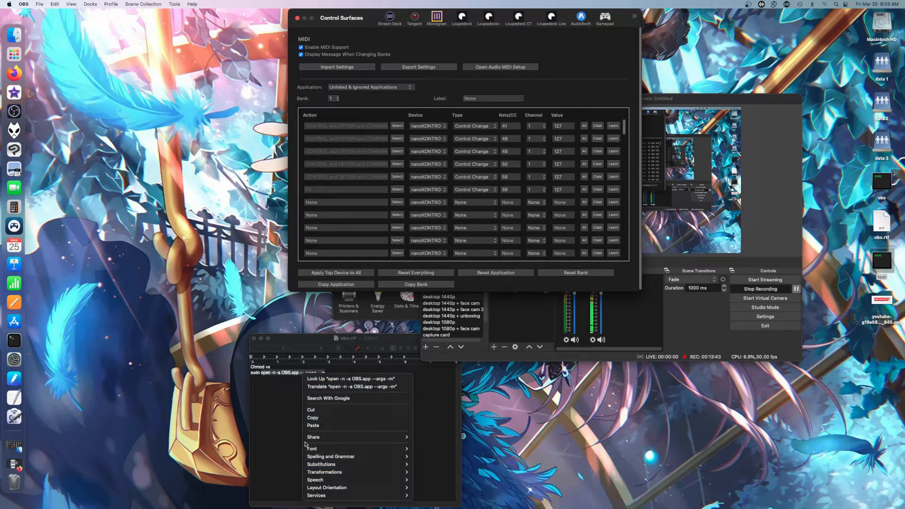
{"action": "left_click", "coordinate": [263, 412]}
{"action": "left_click", "coordinate": [267, 395]}
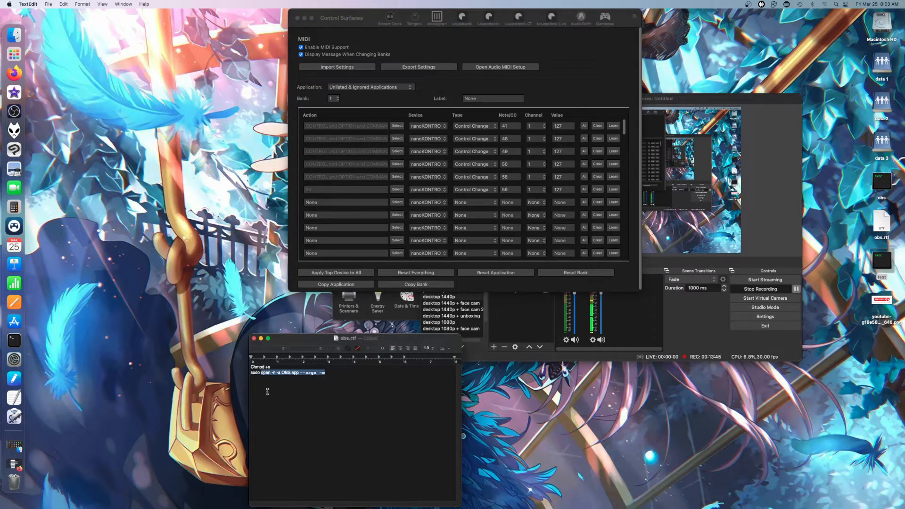
{"action": "right_click", "coordinate": [270, 379]}
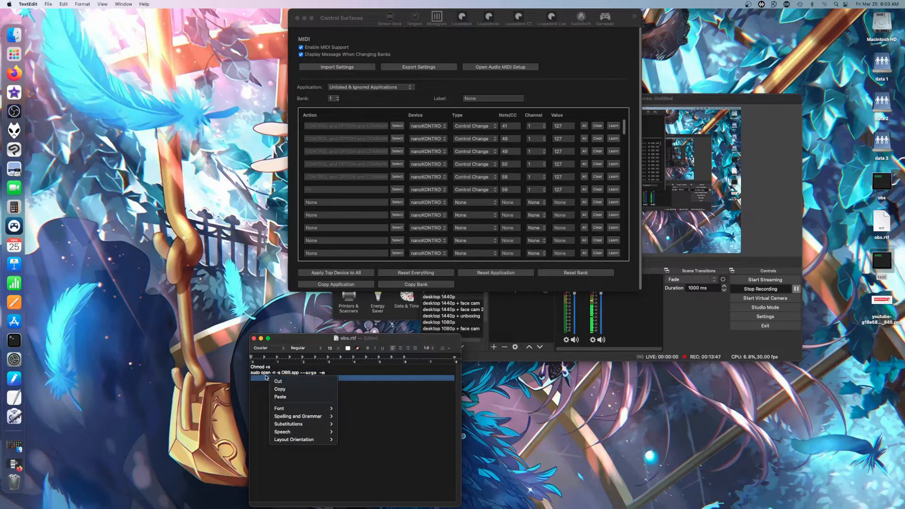
{"action": "left_click", "coordinate": [266, 375]}
Step: Copy the command "open -n -a OBS.app --args -m" from obs.rtf, leaving out the leading "sudo"
{"action": "left_click", "coordinate": [263, 373]}
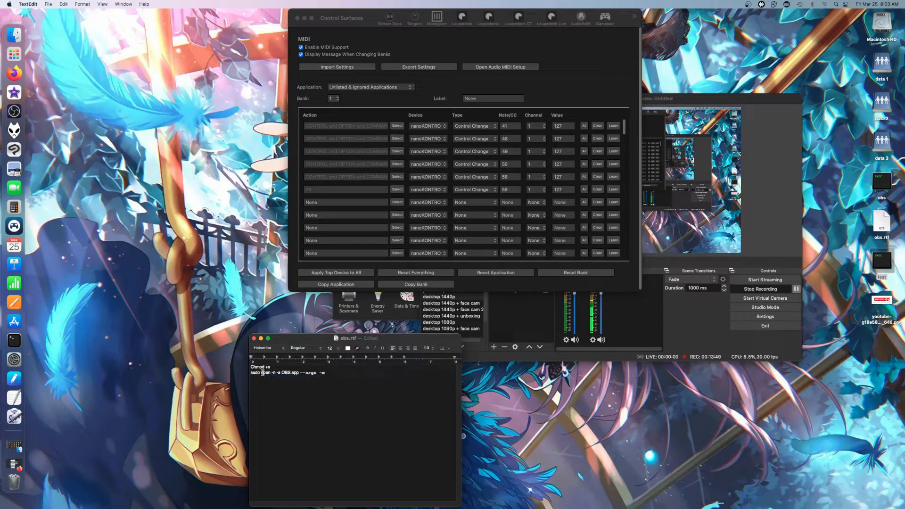
{"action": "triple_click", "coordinate": [262, 373]}
{"action": "left_click", "coordinate": [266, 373]}
{"action": "left_click_drag", "start_coordinate": [265, 373], "coordinate": [327, 373]}
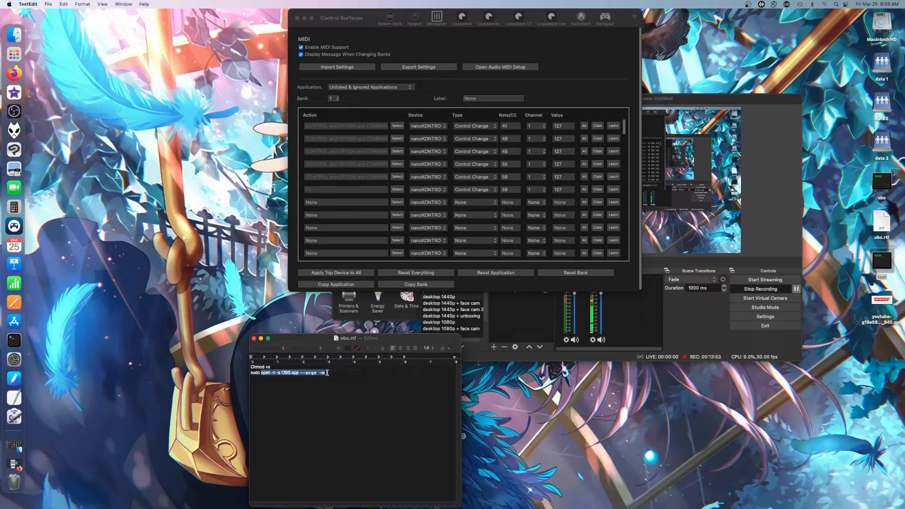
{"action": "right_click", "coordinate": [320, 373]}
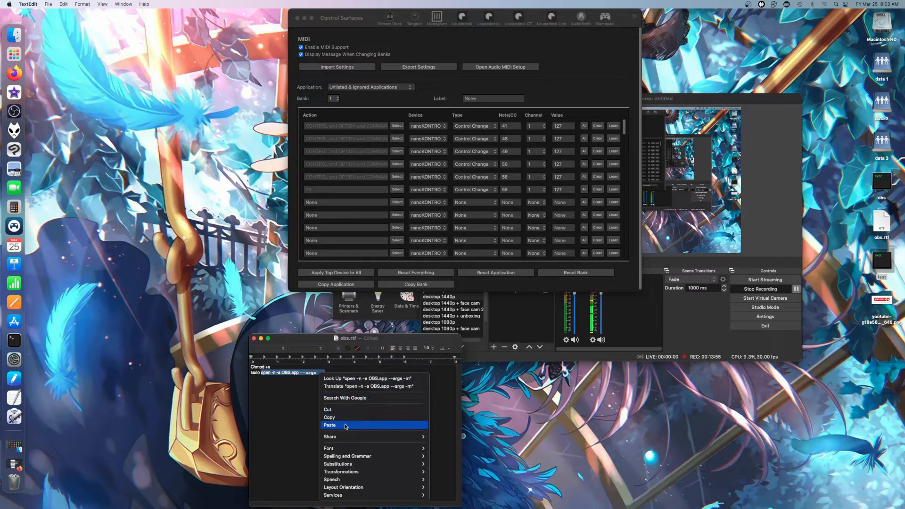
{"action": "left_click", "coordinate": [329, 418]}
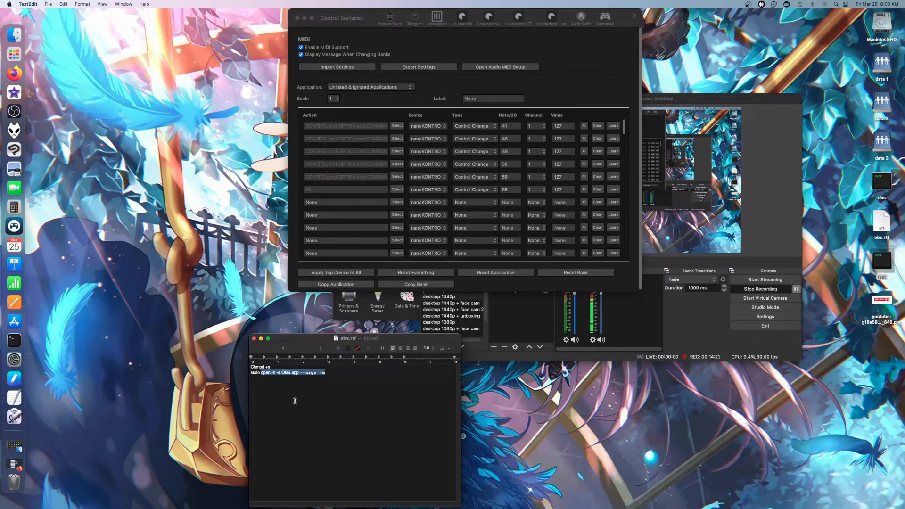
{"action": "right_click", "coordinate": [282, 375]}
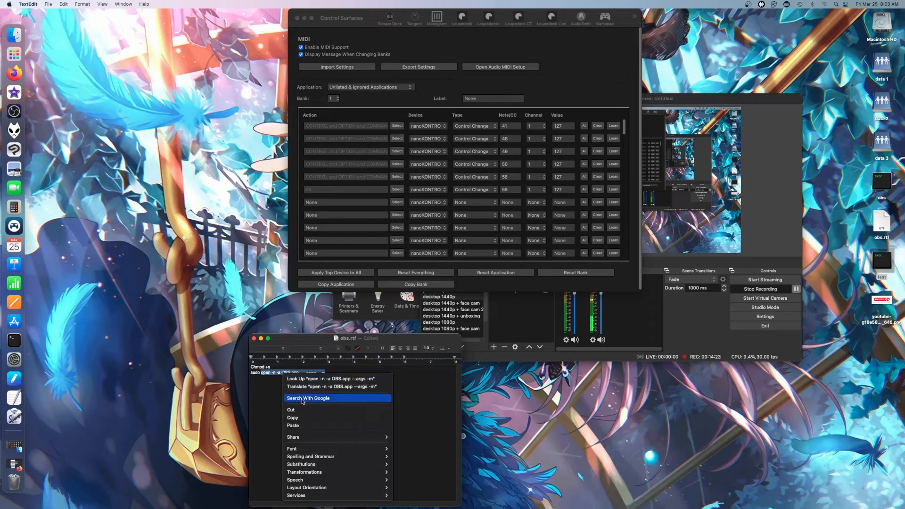
{"action": "left_click", "coordinate": [301, 419]}
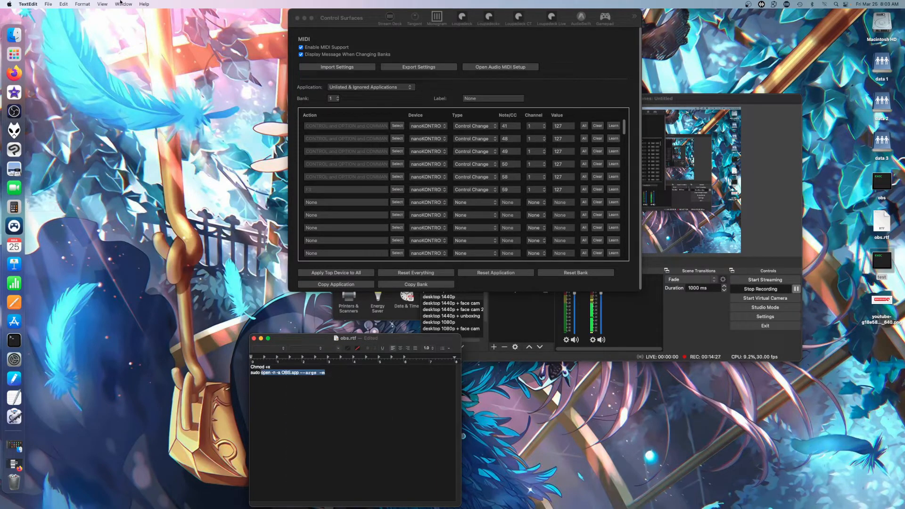
Step: Switch to Automator and create a new Quick Action document
{"action": "left_click", "coordinate": [14, 416]}
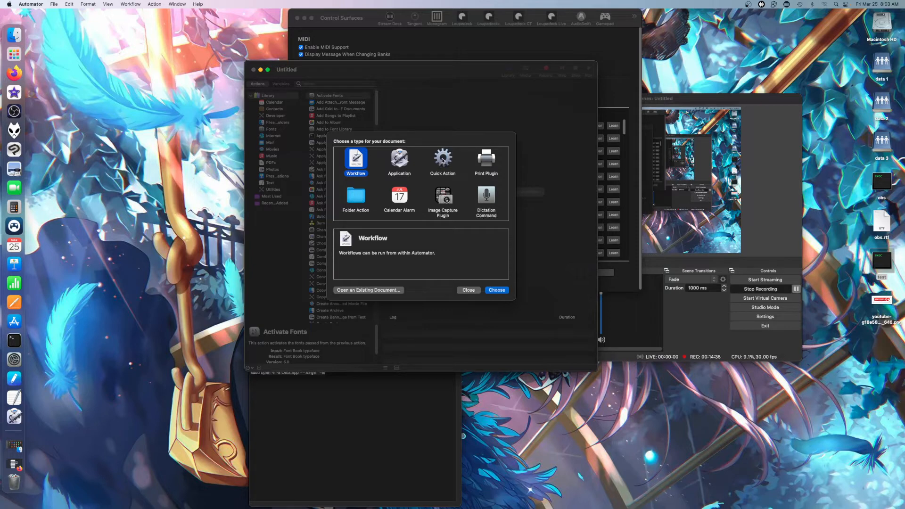
{"action": "left_click", "coordinate": [443, 161]}
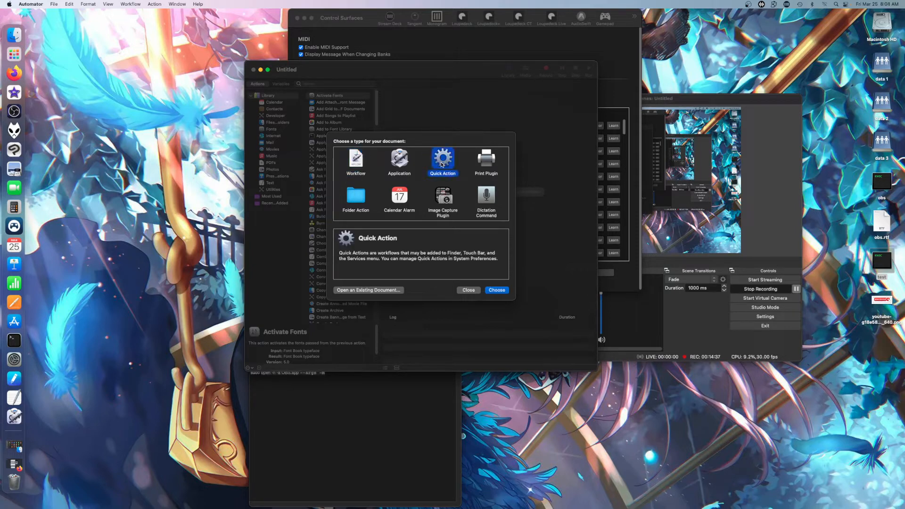
{"action": "left_click", "coordinate": [496, 291]}
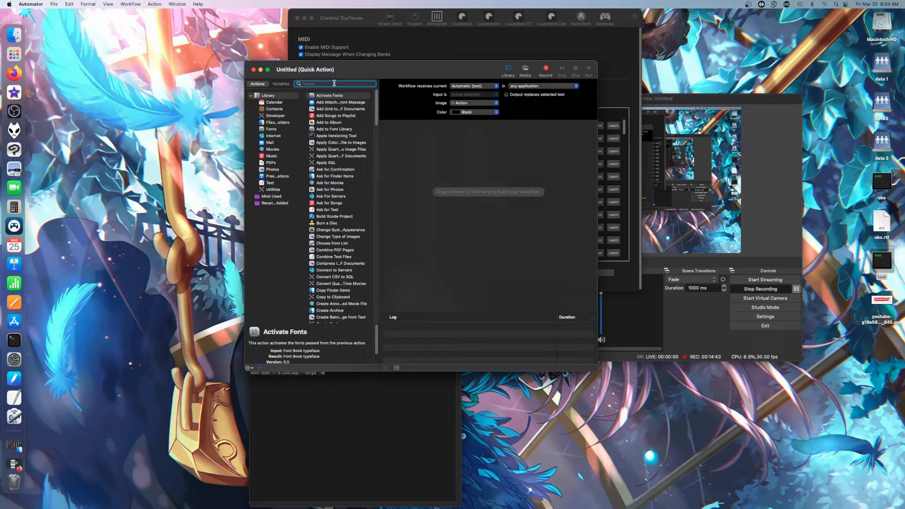
Step: Add a Run Shell Script action to the Quick Action workflow and set the workflow to receive no input
{"action": "type", "text": "ru"}
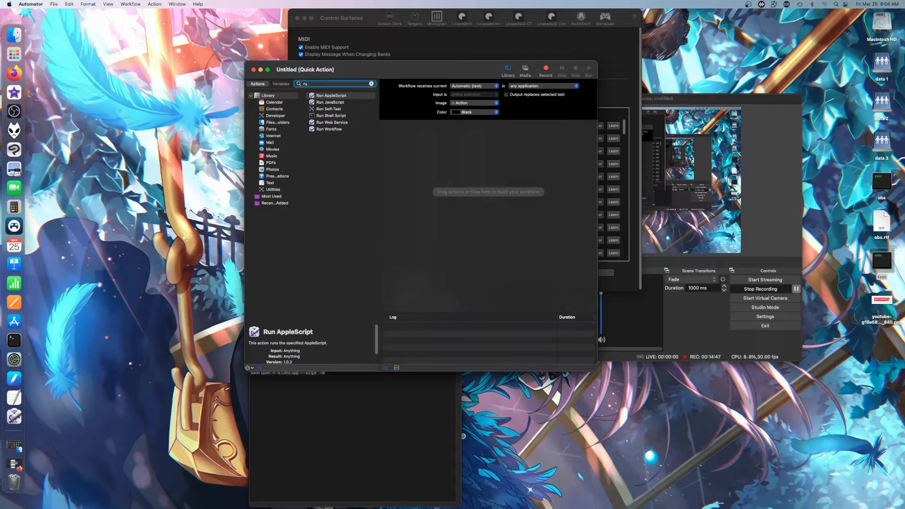
{"action": "left_click", "coordinate": [325, 117]}
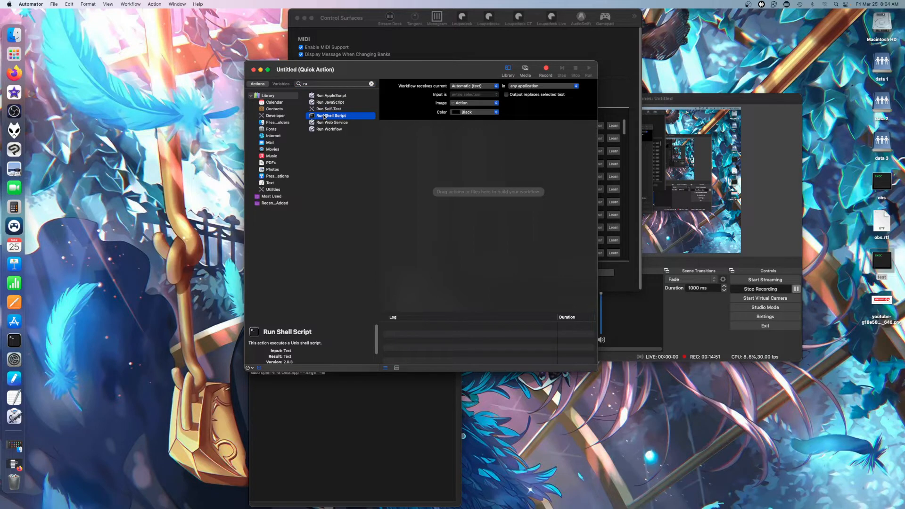
{"action": "left_click_drag", "start_coordinate": [324, 117], "coordinate": [473, 210]}
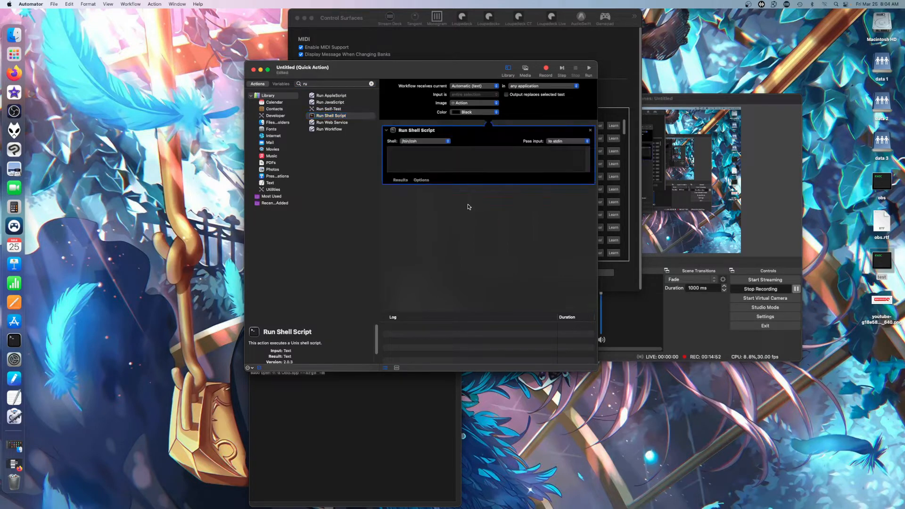
{"action": "left_click", "coordinate": [494, 88]}
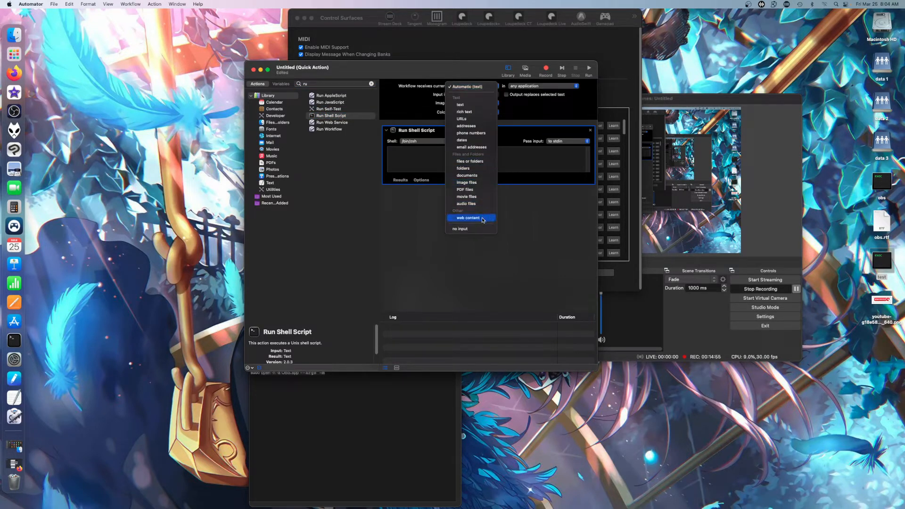
{"action": "left_click", "coordinate": [469, 230]}
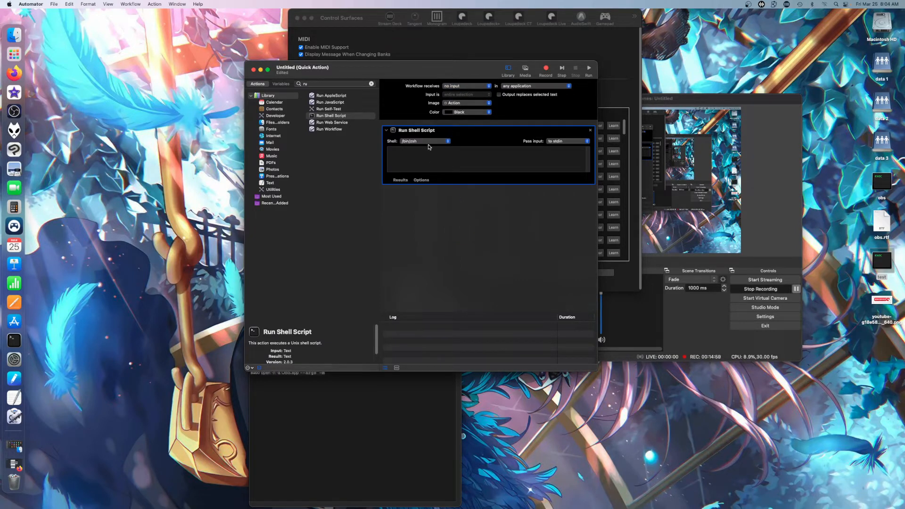
Step: Set the script's shell to /bin/bash and paste the copied command "open -n -a OBS.app --args -m" as its content
{"action": "left_click", "coordinate": [448, 142]}
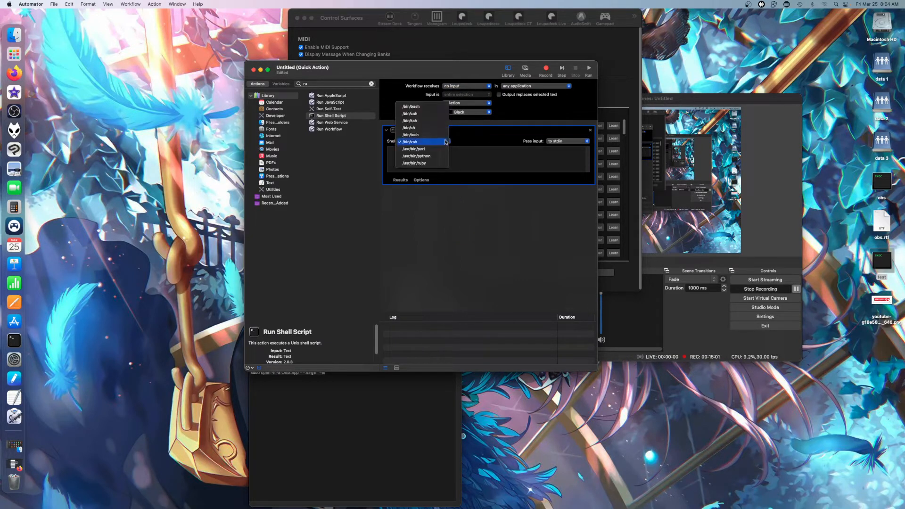
{"action": "left_click", "coordinate": [422, 107]}
{"action": "right_click", "coordinate": [407, 162]}
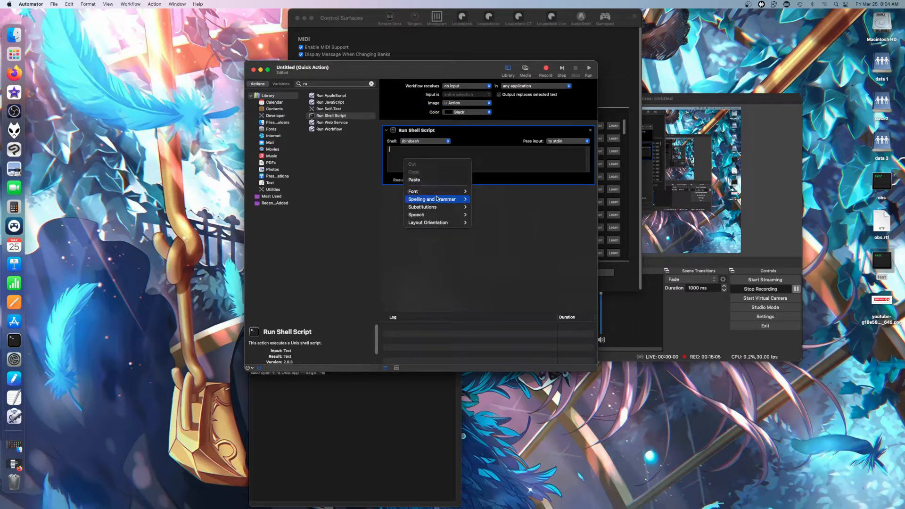
{"action": "left_click", "coordinate": [421, 182]}
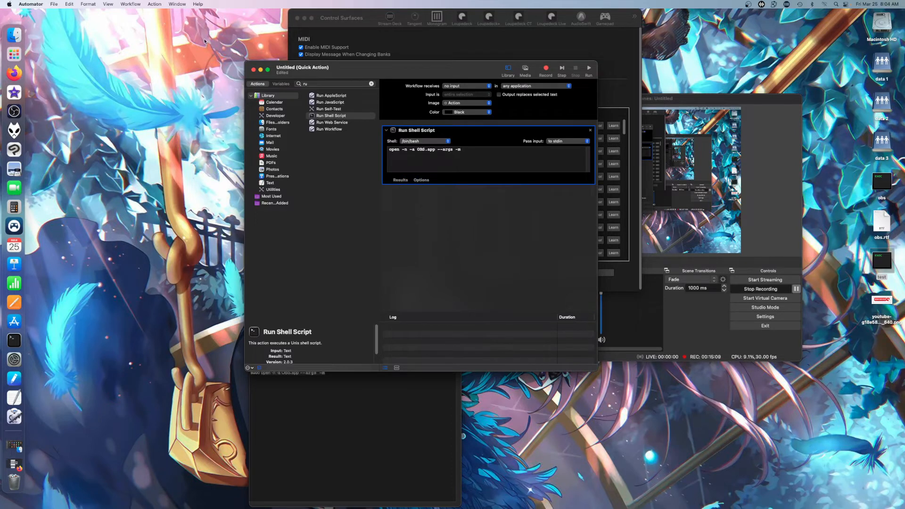
Step: Save the Quick Action under the name "test"
{"action": "left_click", "coordinate": [54, 4]}
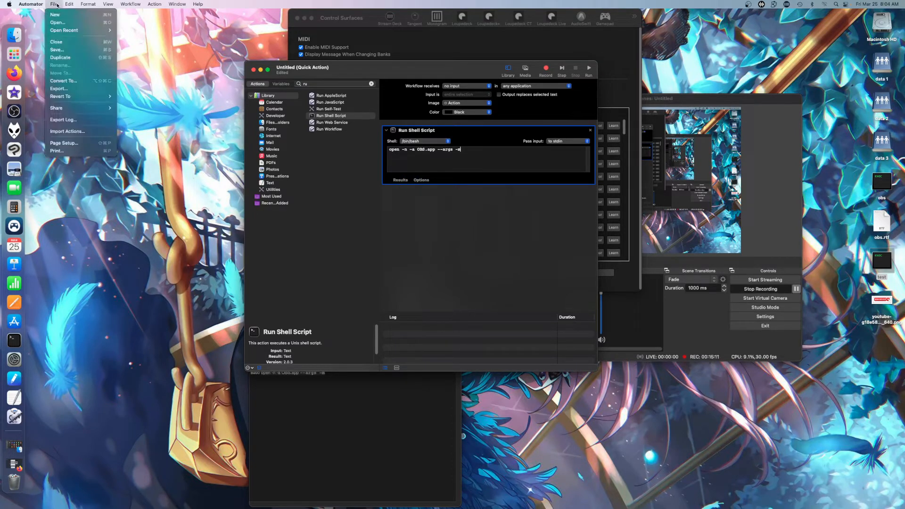
{"action": "left_click", "coordinate": [55, 50]}
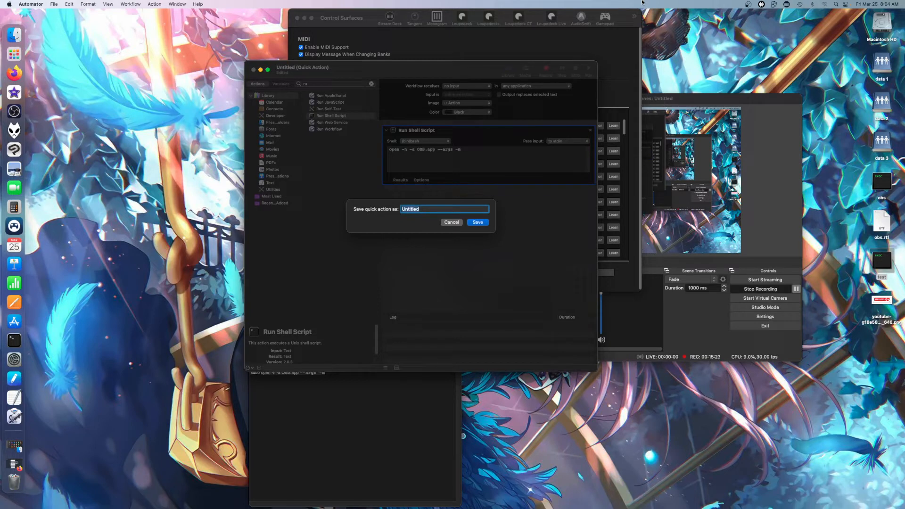
{"action": "type", "text": "tets"}
{"action": "key", "text": "BackSpace"}
{"action": "left_click", "coordinate": [485, 223]}
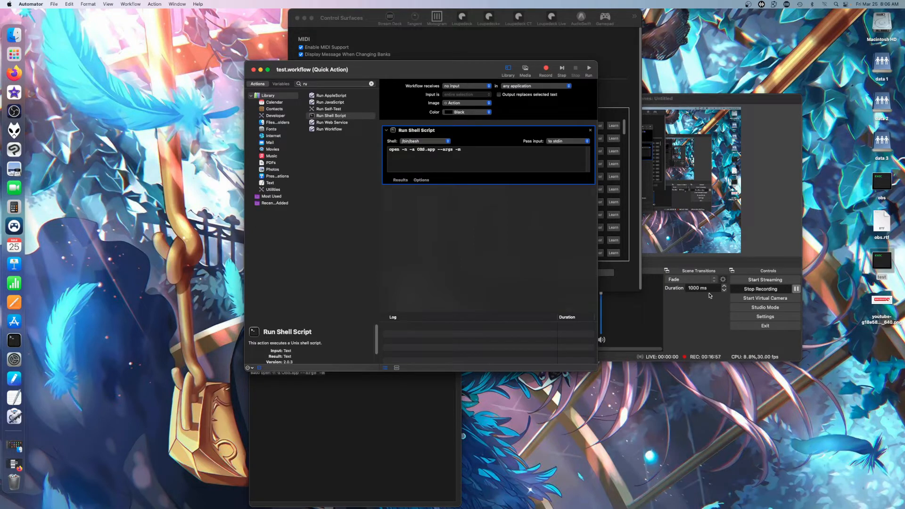
Step: Switch to the Stream Deck configuration window and move it over the OBS and Automator windows
{"action": "left_click", "coordinate": [684, 321]}
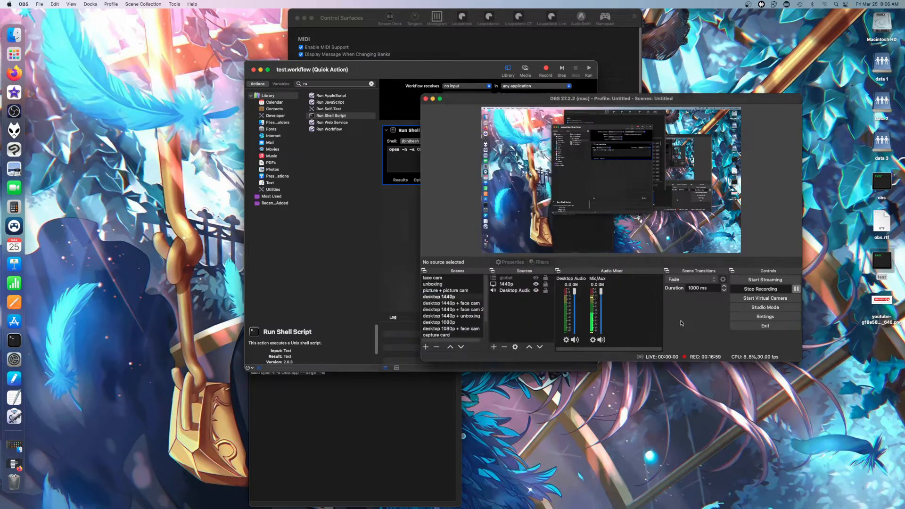
{"action": "left_click", "coordinate": [786, 4]}
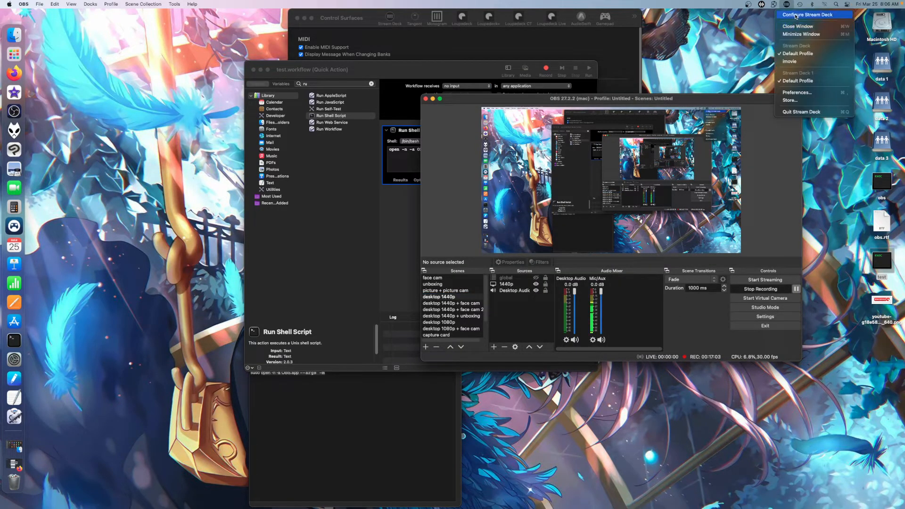
{"action": "left_click", "coordinate": [797, 15]}
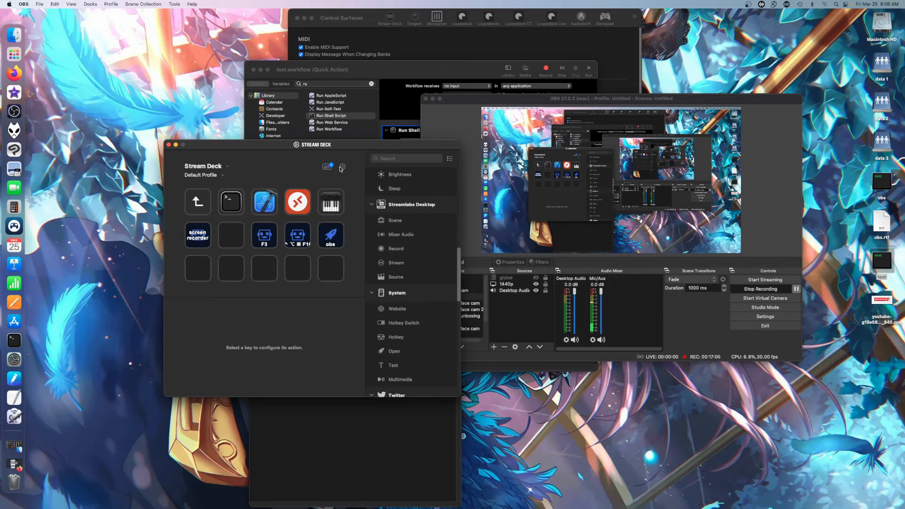
{"action": "left_click_drag", "start_coordinate": [360, 149], "coordinate": [530, 131]}
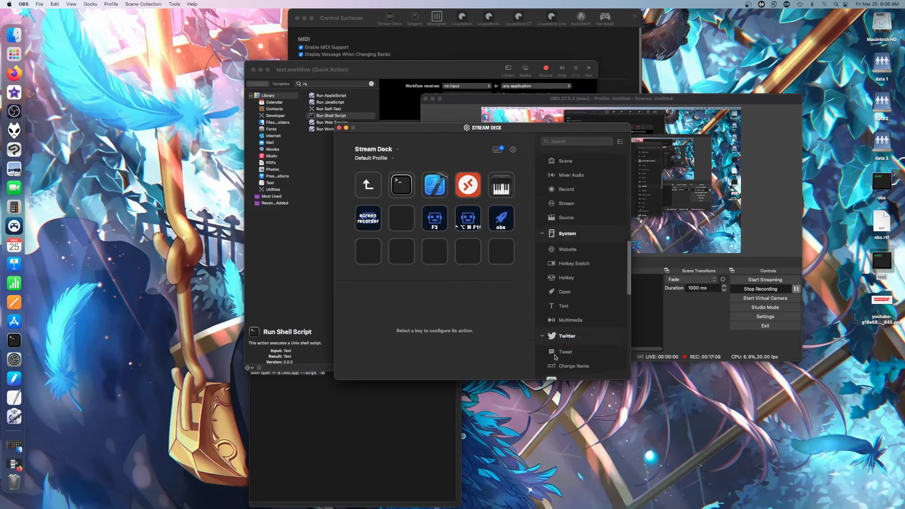
Step: Add a System Hotkey action to the empty fourth key in the bottom row of the Stream Deck layout
{"action": "scroll", "coordinate": [556, 357], "scroll_direction": "down", "scroll_amount": 5}
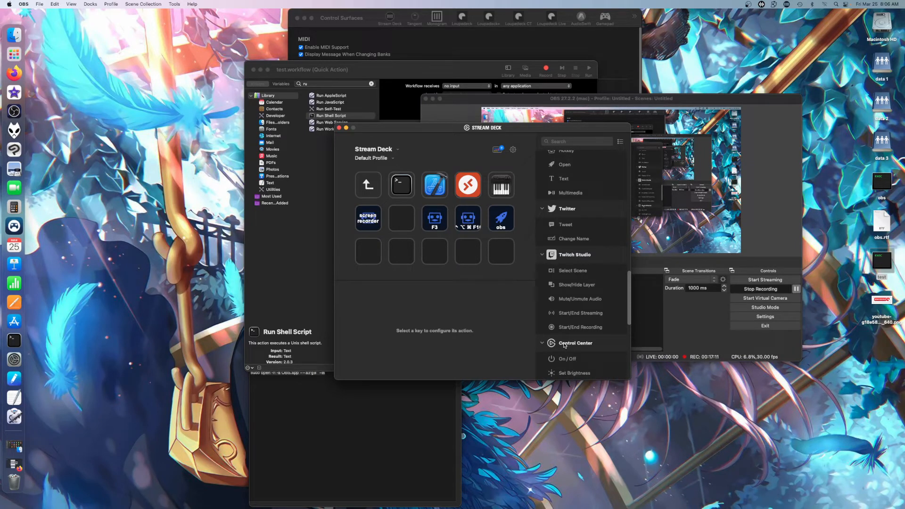
{"action": "scroll", "coordinate": [565, 345], "scroll_direction": "up", "scroll_amount": 8}
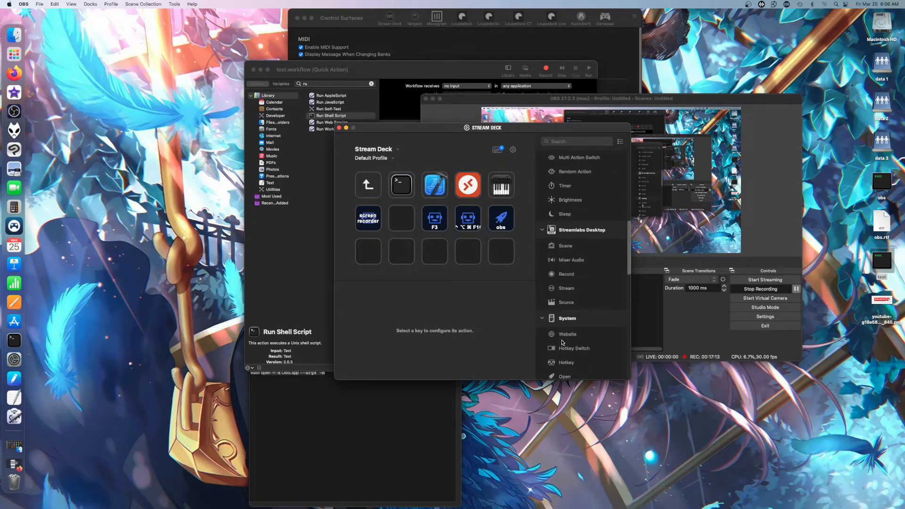
{"action": "scroll", "coordinate": [562, 343], "scroll_direction": "up", "scroll_amount": 6}
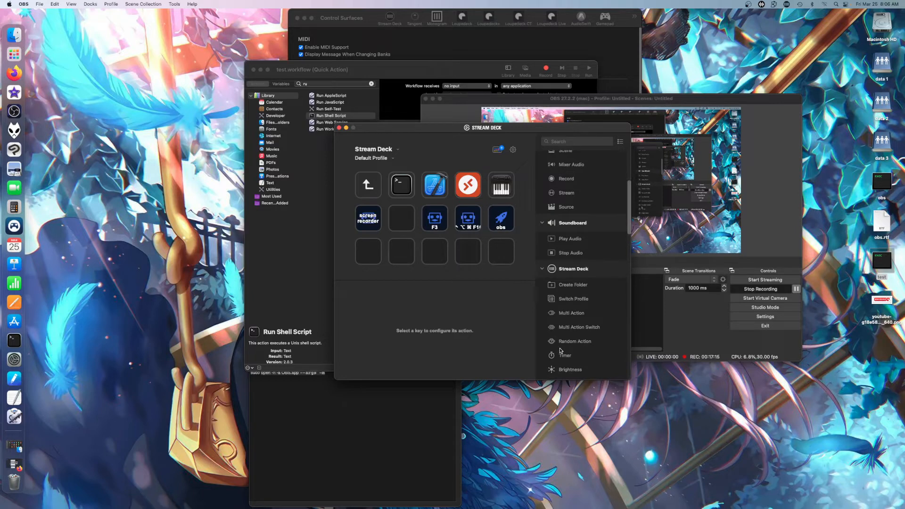
{"action": "scroll", "coordinate": [566, 355], "scroll_direction": "up", "scroll_amount": 3}
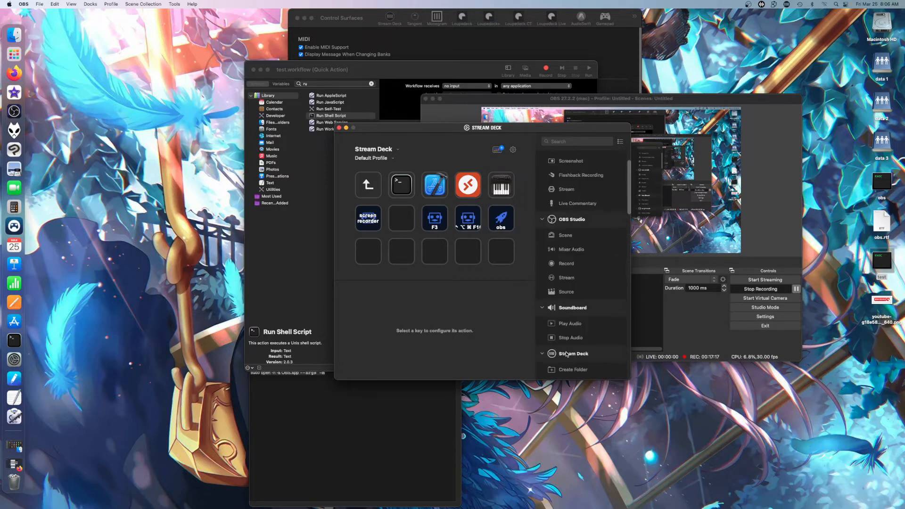
{"action": "scroll", "coordinate": [566, 354], "scroll_direction": "down", "scroll_amount": 10}
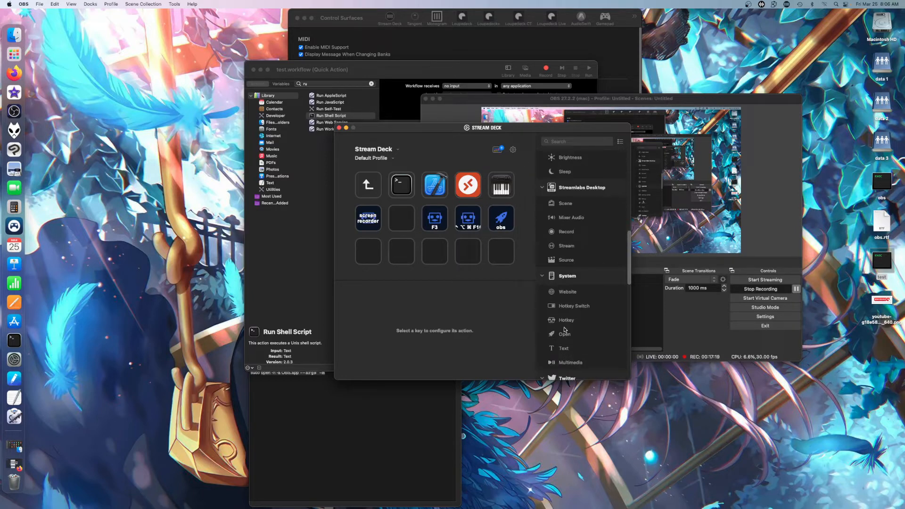
{"action": "left_click_drag", "start_coordinate": [566, 324], "coordinate": [470, 262]}
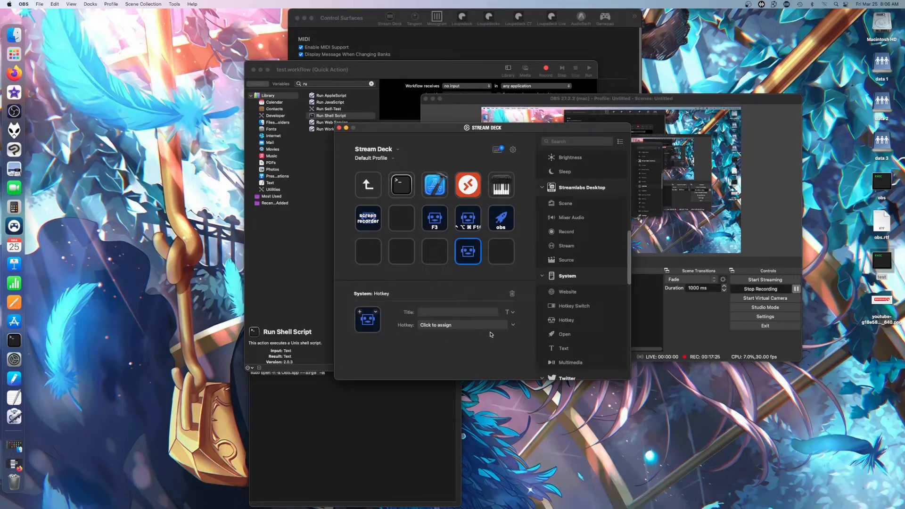
Step: Assign the combination Control+Option+Command+Numpad 0 to the new Stream Deck hotkey
{"action": "left_click", "coordinate": [514, 327]}
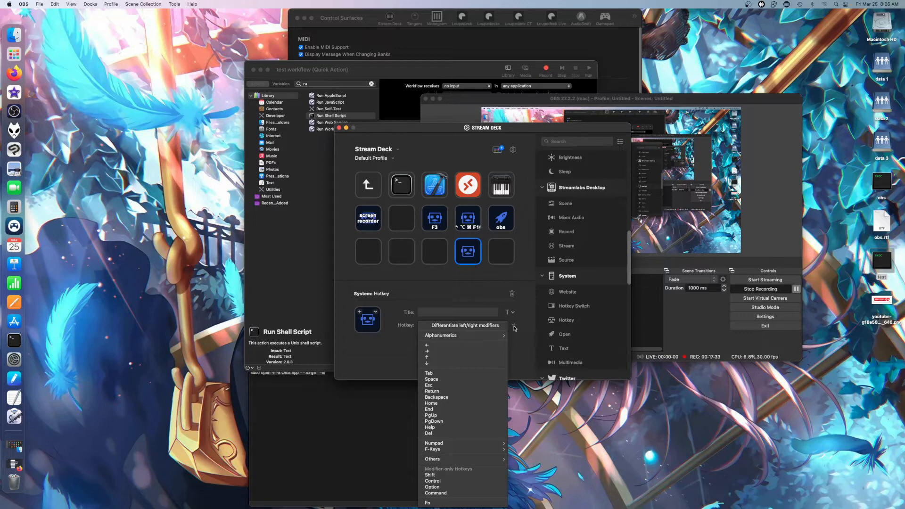
{"action": "key", "text": "super"}
{"action": "key", "text": "alt"}
{"action": "key", "text": "ctrl"}
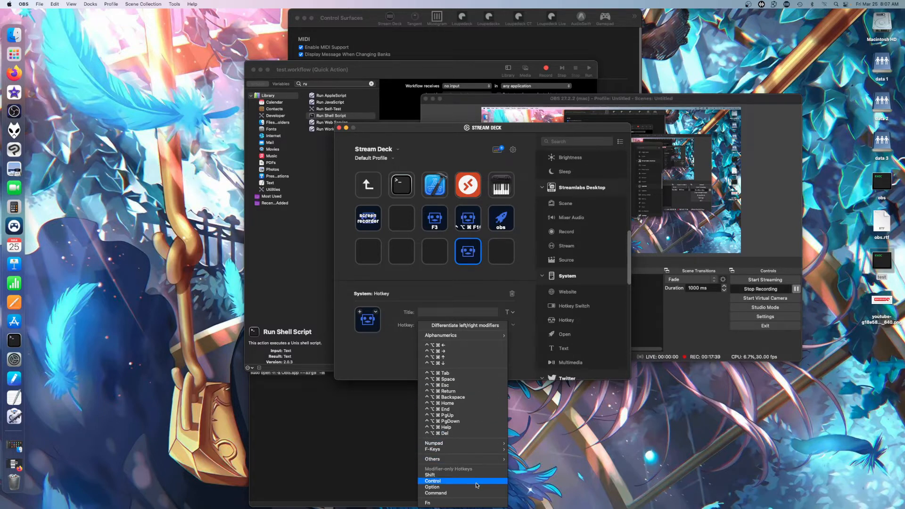
{"action": "mouse_move", "coordinate": [471, 451]}
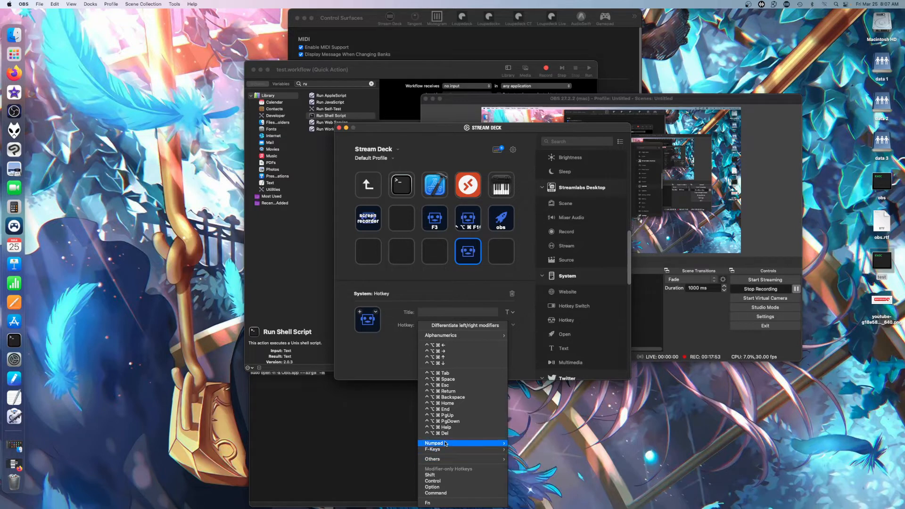
{"action": "mouse_move", "coordinate": [443, 453]}
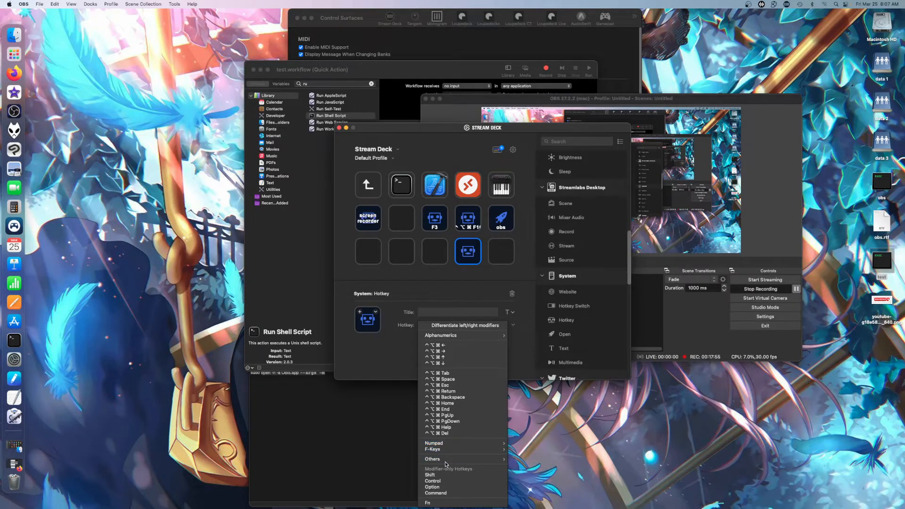
{"action": "mouse_move", "coordinate": [444, 451]}
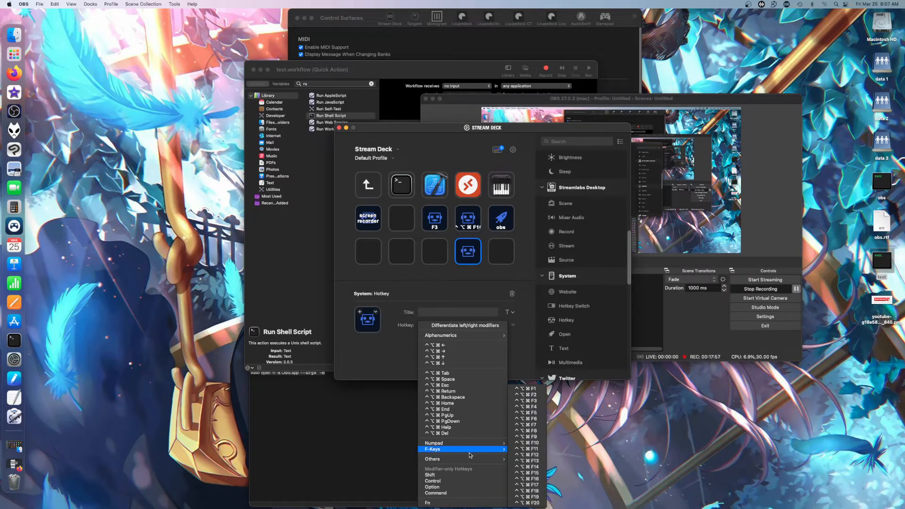
{"action": "mouse_move", "coordinate": [479, 458]}
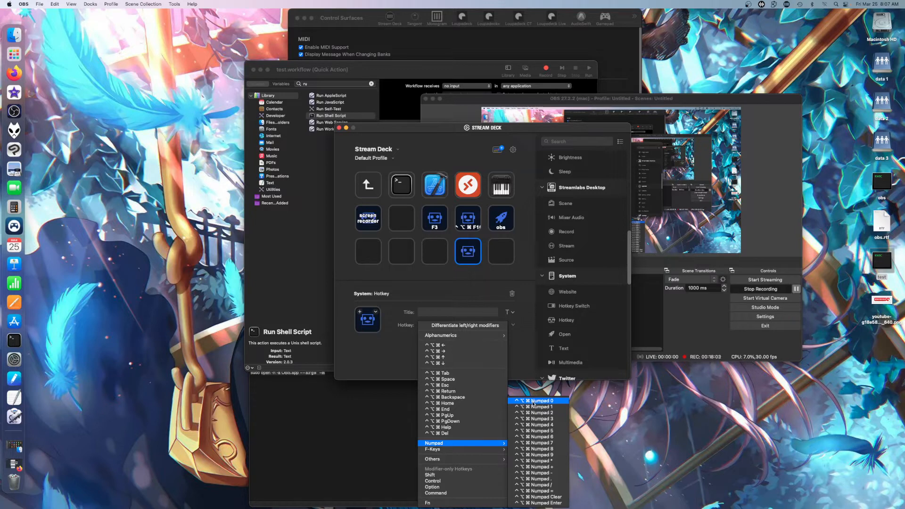
{"action": "left_click", "coordinate": [534, 401]}
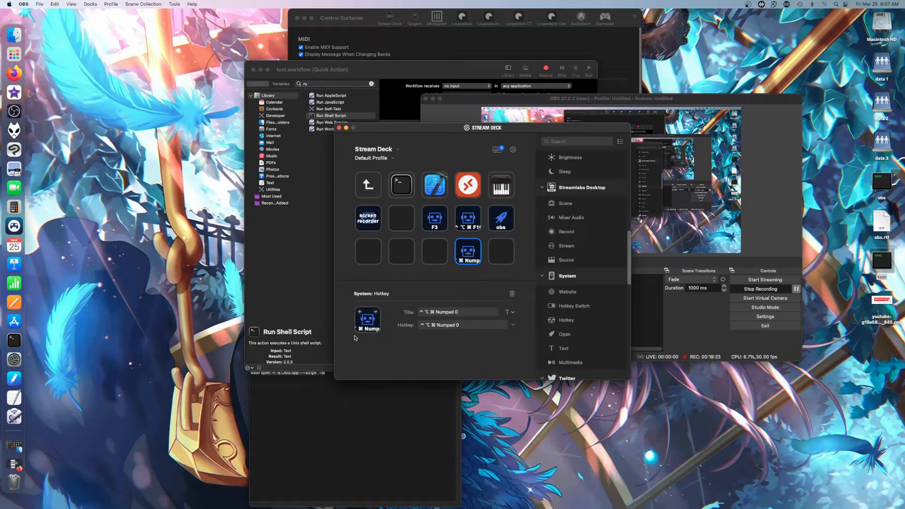
Step: Switch to System Preferences and show the Services shortcuts in the Keyboard settings
{"action": "left_click", "coordinate": [302, 307]}
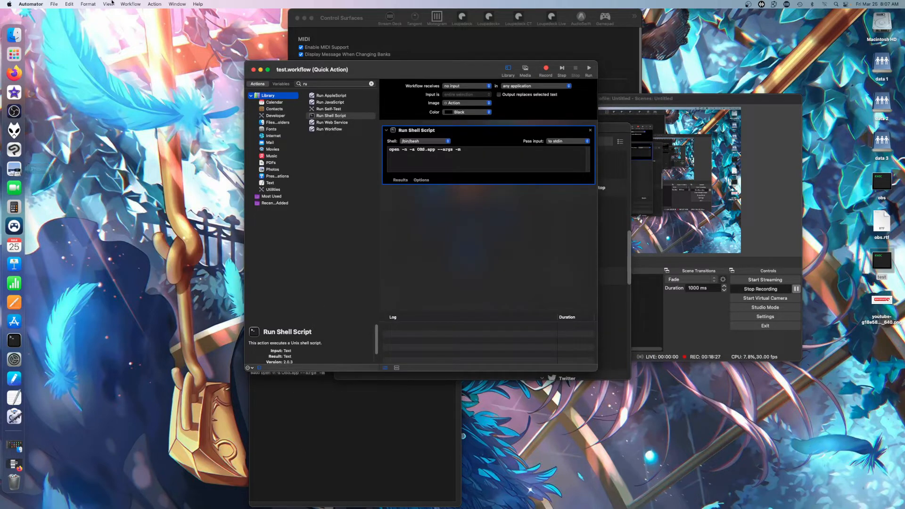
{"action": "left_click", "coordinate": [9, 5]}
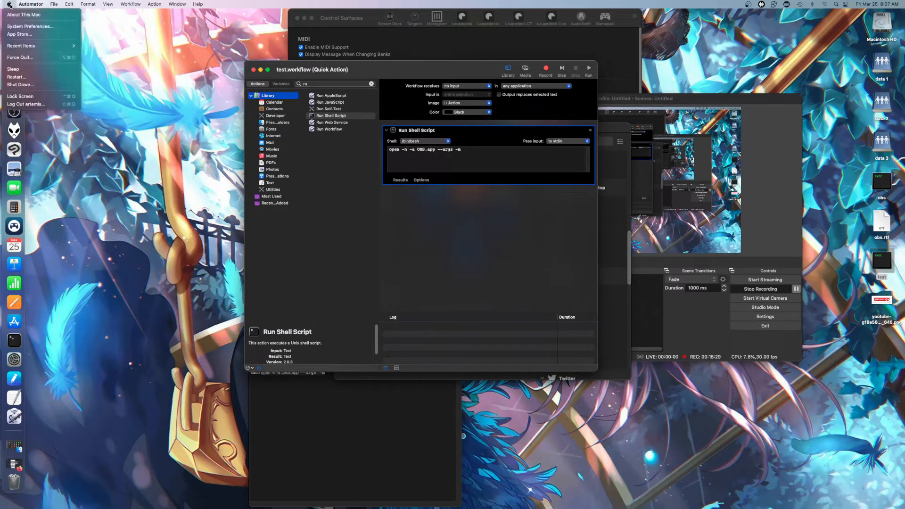
{"action": "left_click", "coordinate": [52, 27]}
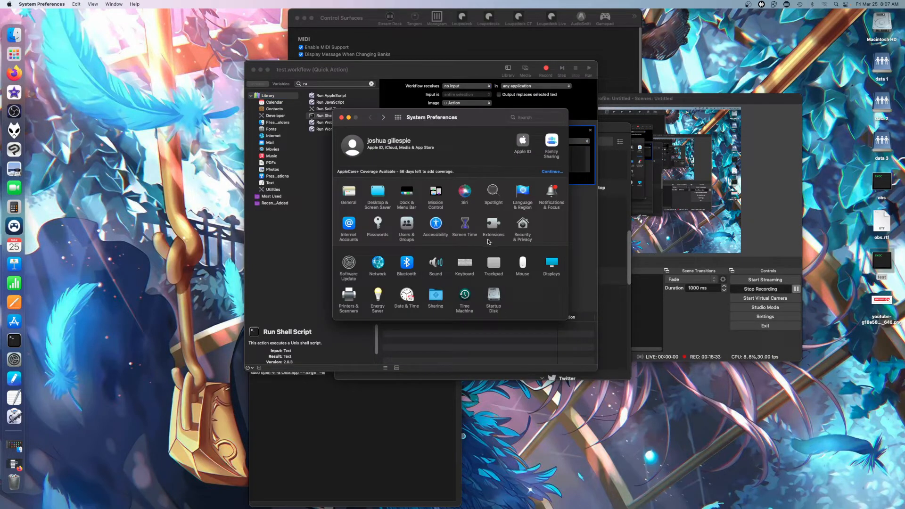
{"action": "left_click", "coordinate": [471, 265]}
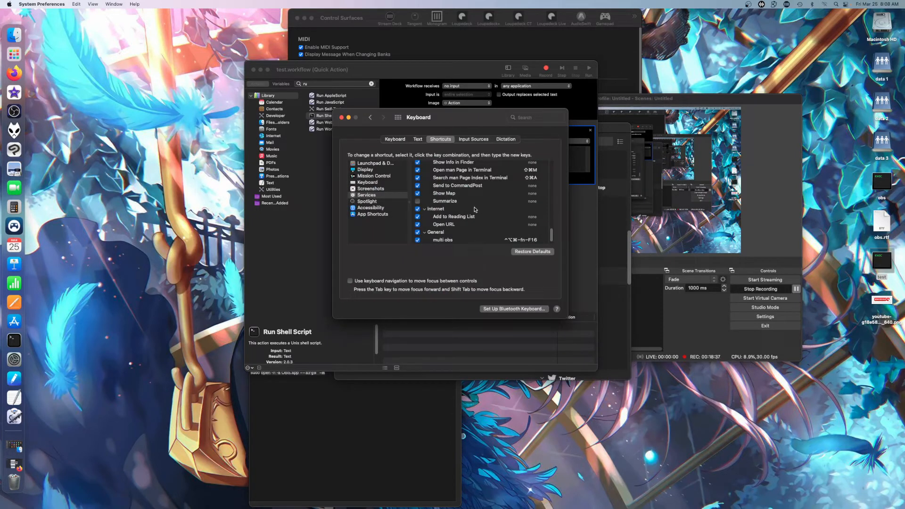
Step: Assign the shortcut Control+Option+Command+0 to the "test" service under General
{"action": "scroll", "coordinate": [476, 210], "scroll_direction": "down", "scroll_amount": 1}
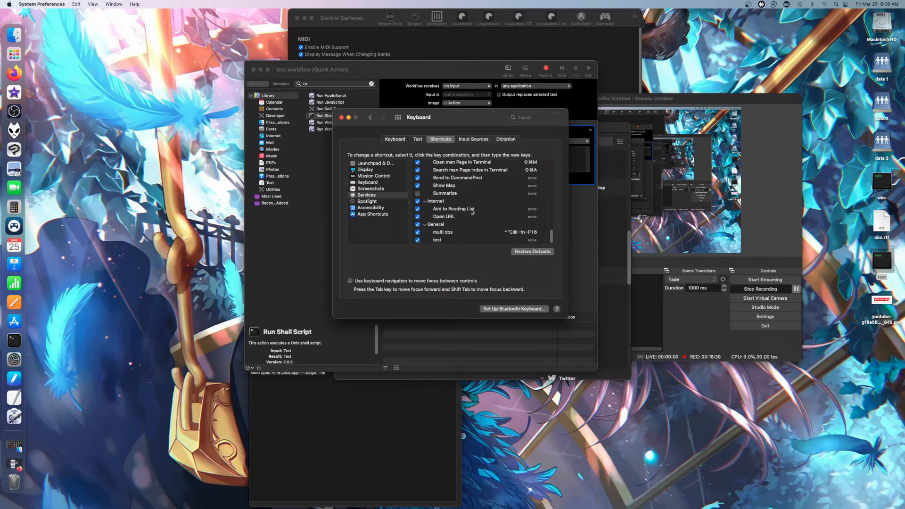
{"action": "left_click", "coordinate": [533, 241]}
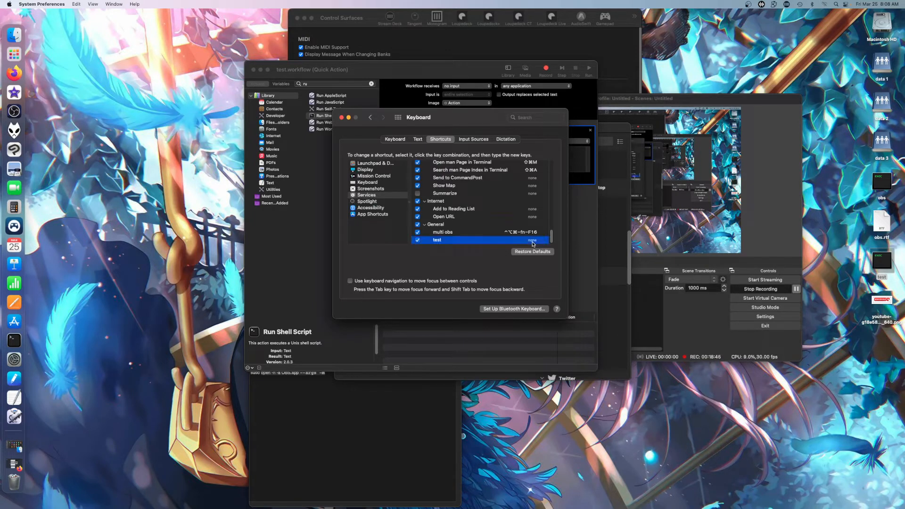
{"action": "left_click", "coordinate": [520, 240]}
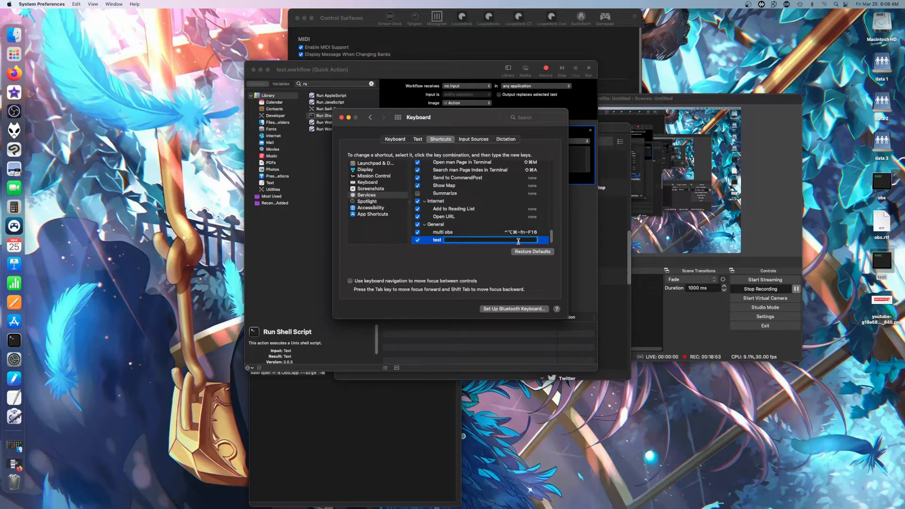
{"action": "key", "text": "Escape"}
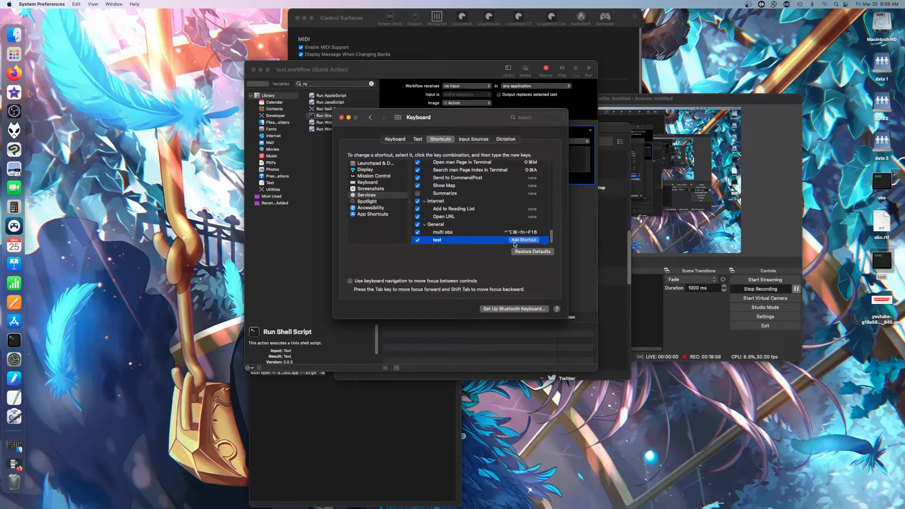
{"action": "left_click", "coordinate": [514, 241]}
{"action": "key", "text": "ctrl+alt+super+0"}
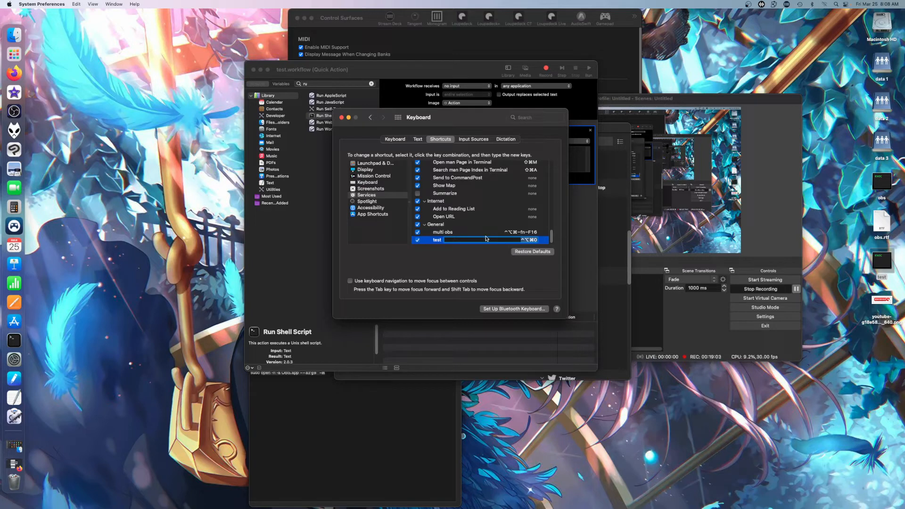
{"action": "left_click", "coordinate": [434, 261]}
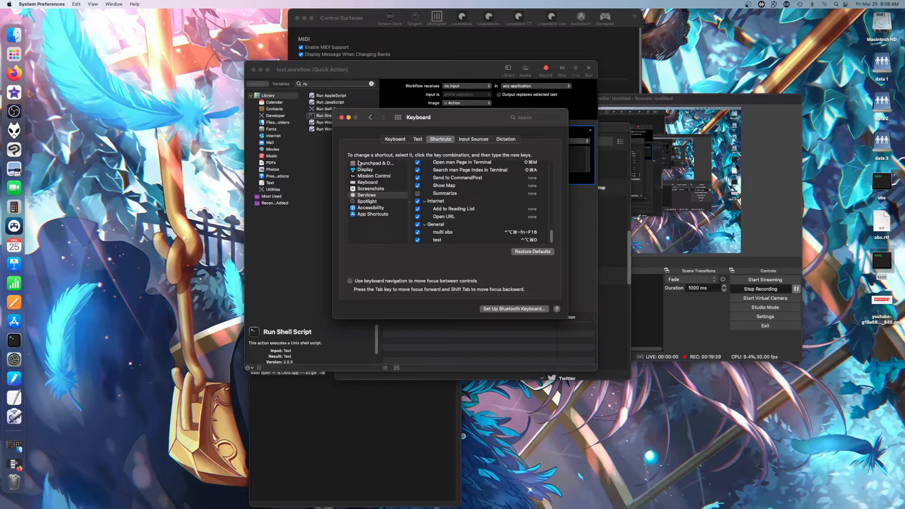
Step: Test the new shortcut by launching an extra OBS instance, close that instance and ignore the crash report
{"action": "key", "text": "ctrl+alt+super+0"}
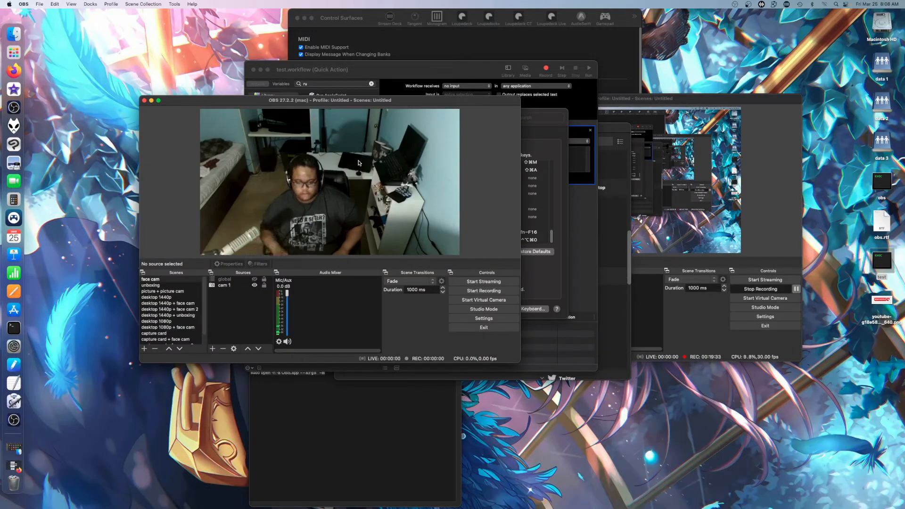
{"action": "left_click", "coordinate": [146, 101]}
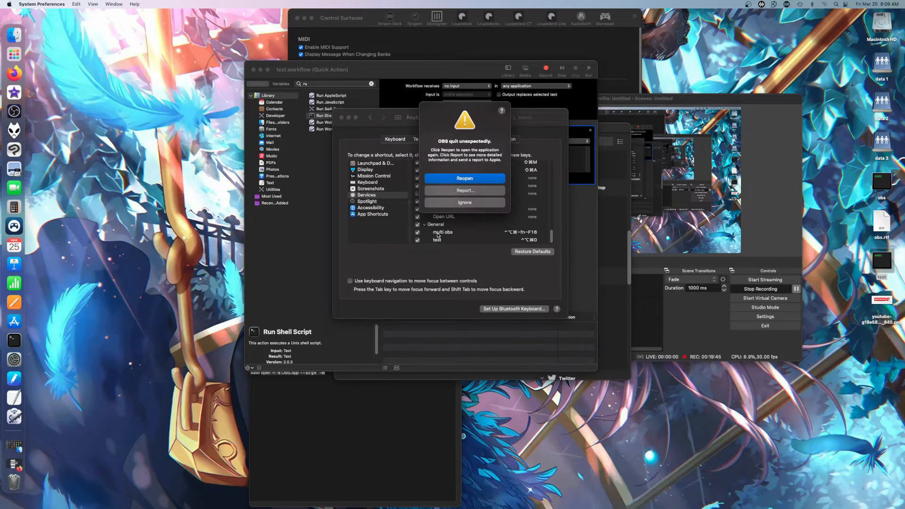
{"action": "left_click", "coordinate": [464, 205]}
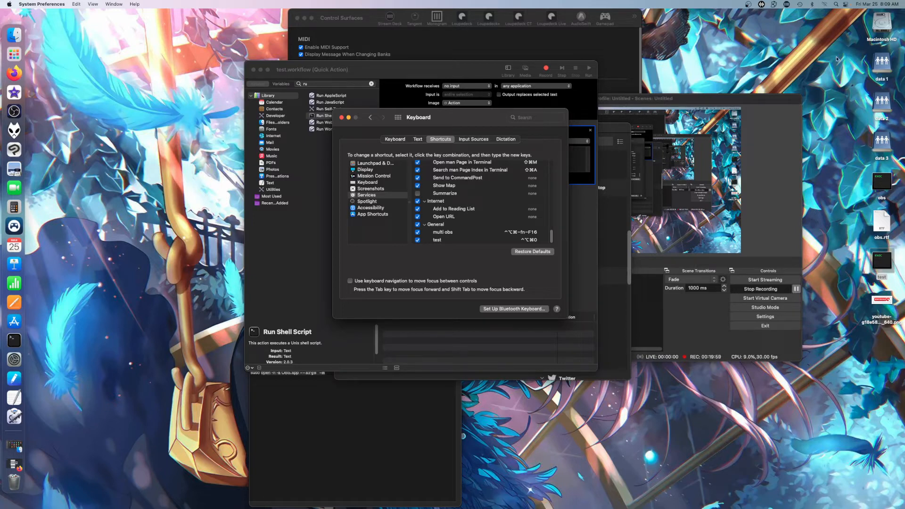
Step: Open the MIDI control surface settings of CommandPost
{"action": "left_click", "coordinate": [774, 6]}
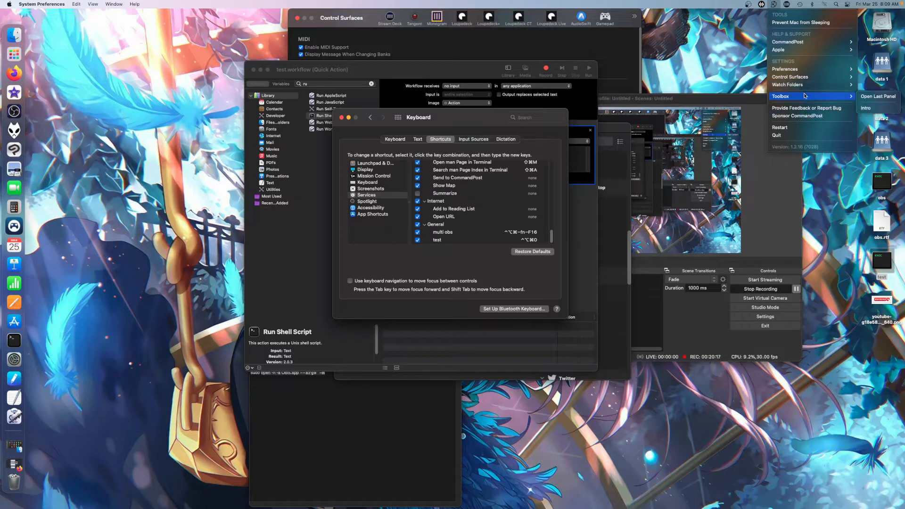
{"action": "mouse_move", "coordinate": [805, 81]}
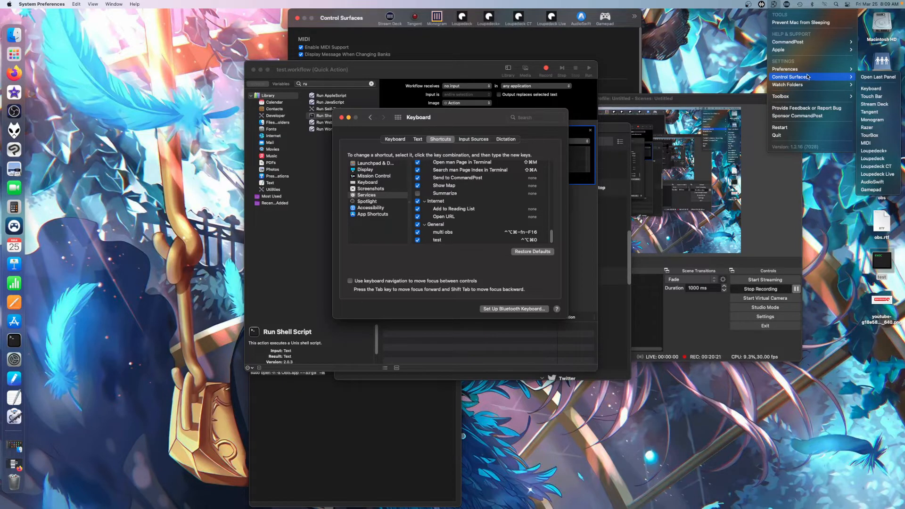
{"action": "left_click", "coordinate": [867, 143]}
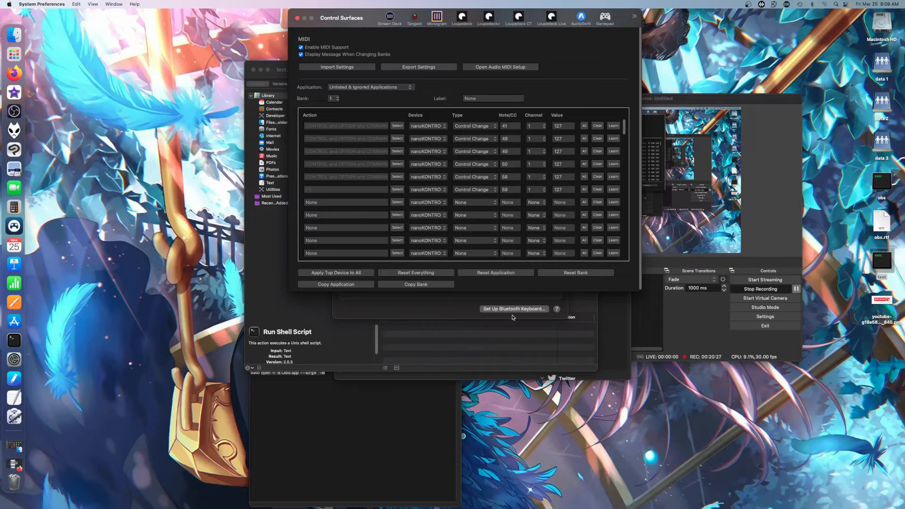
Step: Assign the CONTROL and OPTION and COMMAND and 0 keyboard action to the first empty nanoKONTROL row and learn its MIDI control
{"action": "left_click", "coordinate": [377, 205]}
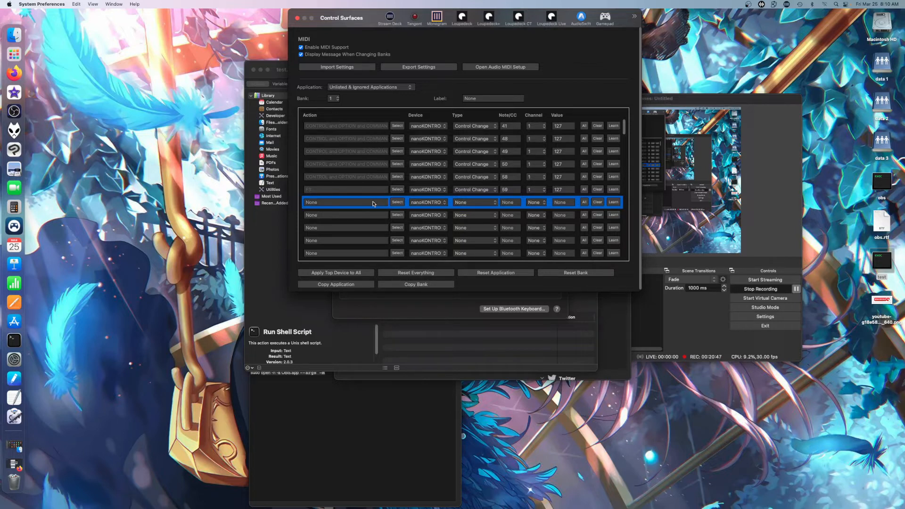
{"action": "left_click", "coordinate": [398, 202]}
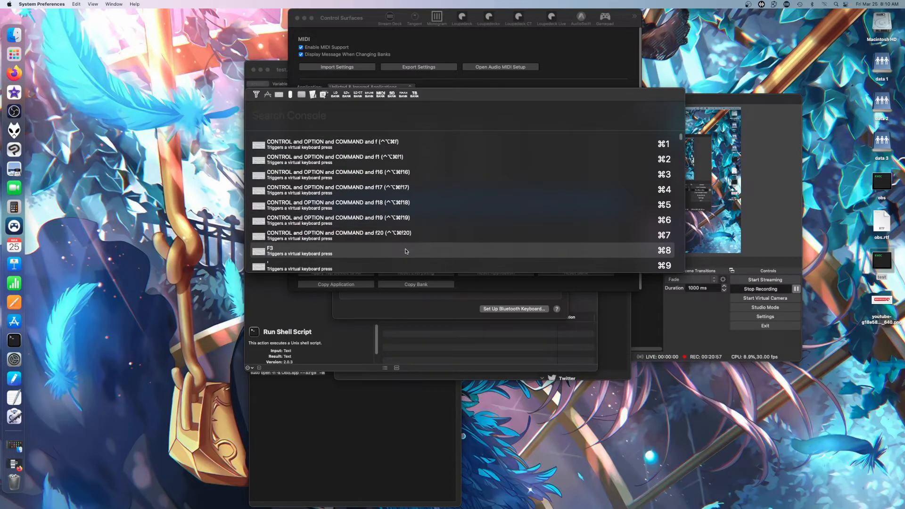
{"action": "type", "text": "co"}
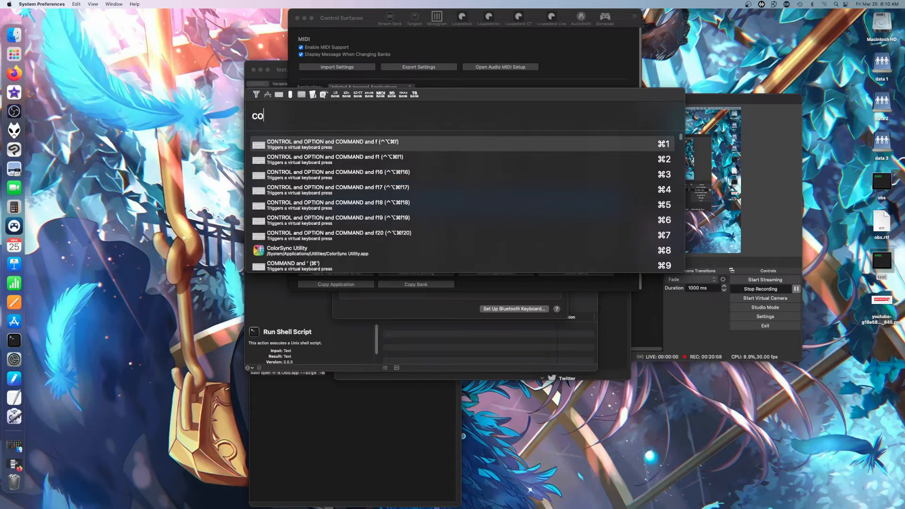
{"action": "type", "text": "ntrol"}
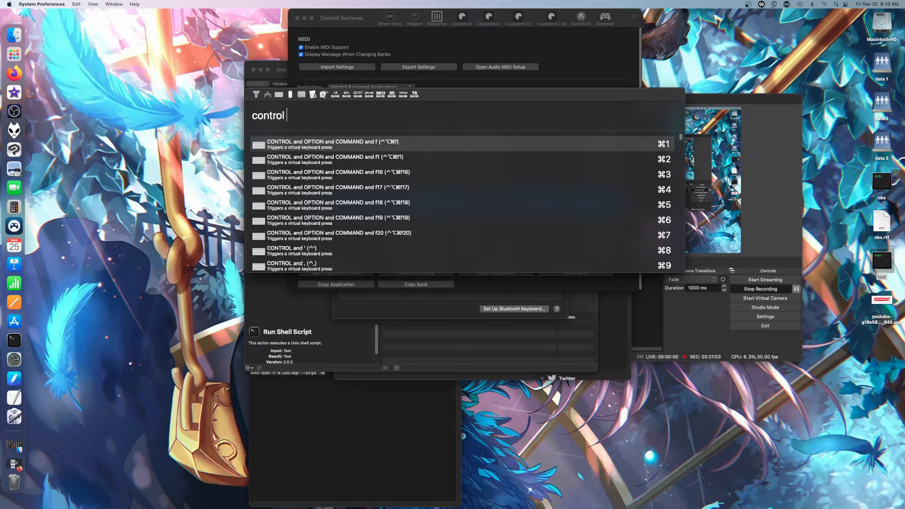
{"action": "type", "text": " and"}
{"action": "type", "text": "optio"}
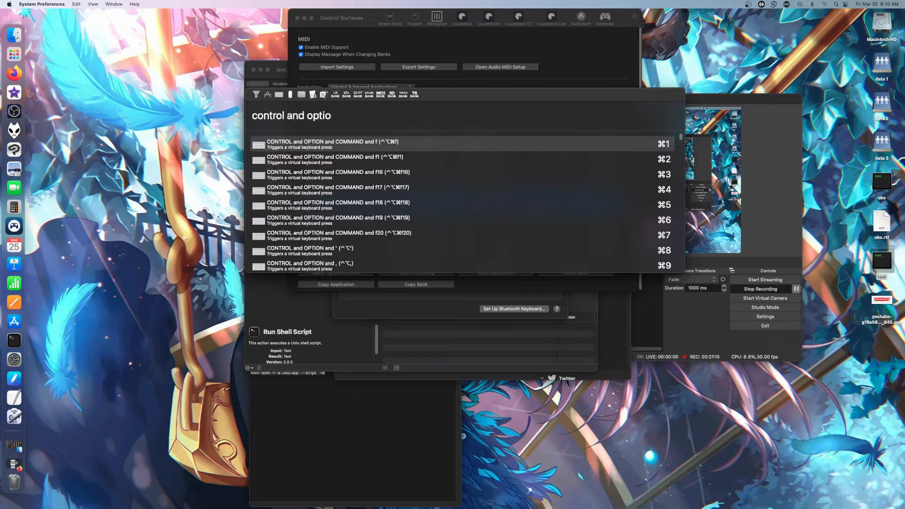
{"action": "type", "text": "n  and"}
{"action": "key", "text": "BackSpace"}
{"action": "key", "text": "BackSpace"}
{"action": "key", "text": "BackSpace"}
{"action": "type", "text": "and com"}
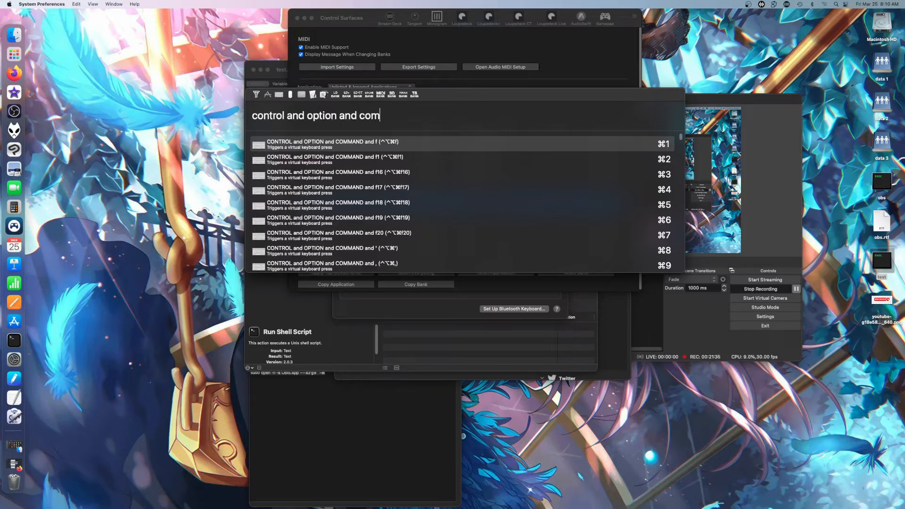
{"action": "type", "text": "an"}
{"action": "key", "text": "BackSpace"}
{"action": "key", "text": "BackSpace"}
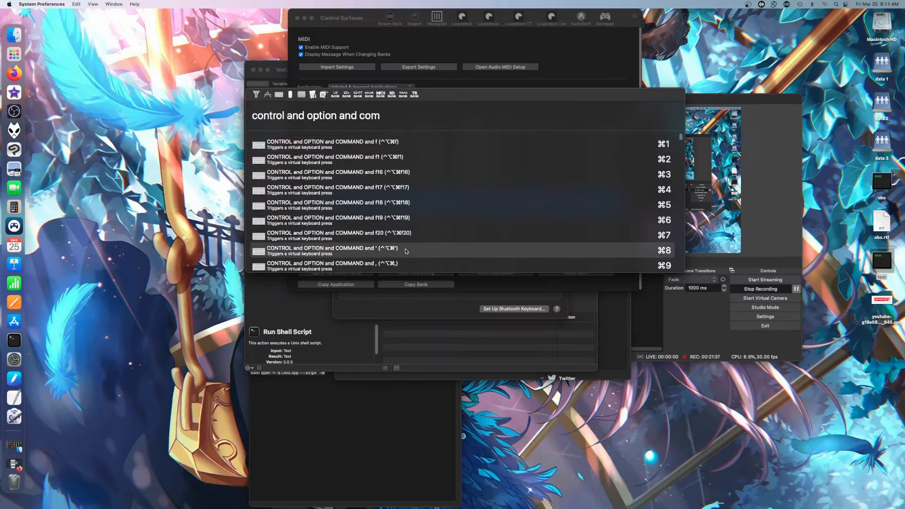
{"action": "type", "text": "ma"}
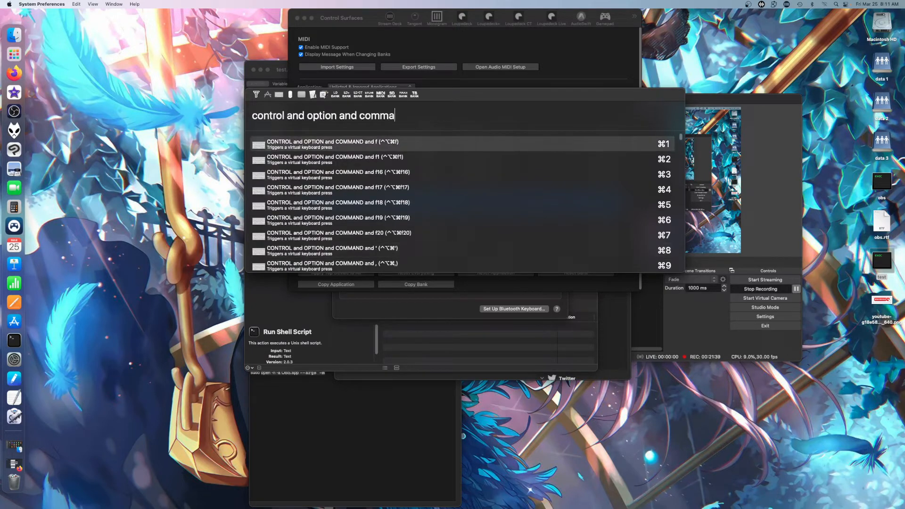
{"action": "type", "text": "nd"}
{"action": "type", "text": "0"}
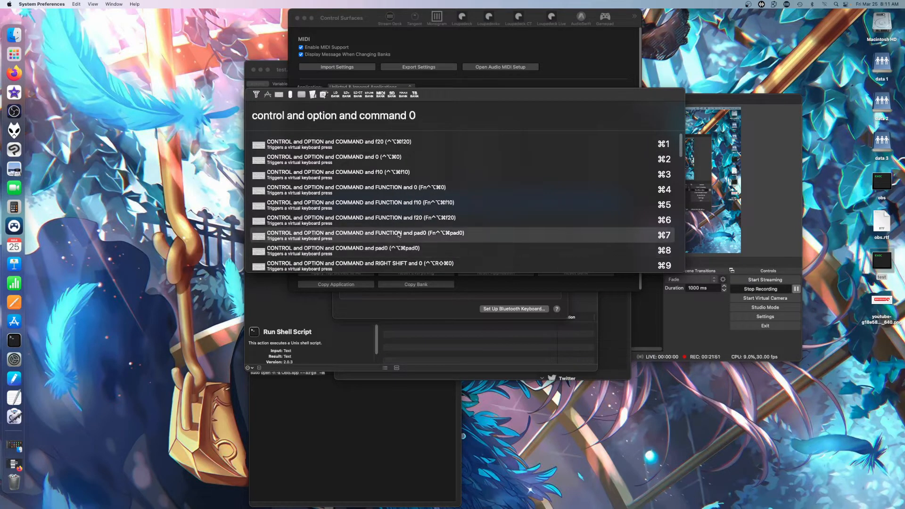
{"action": "left_click", "coordinate": [399, 158]}
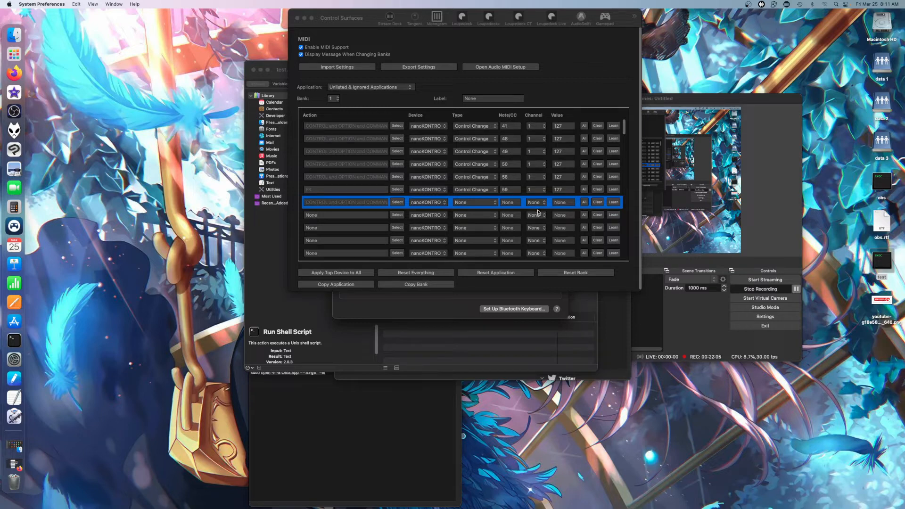
{"action": "left_click", "coordinate": [615, 204]}
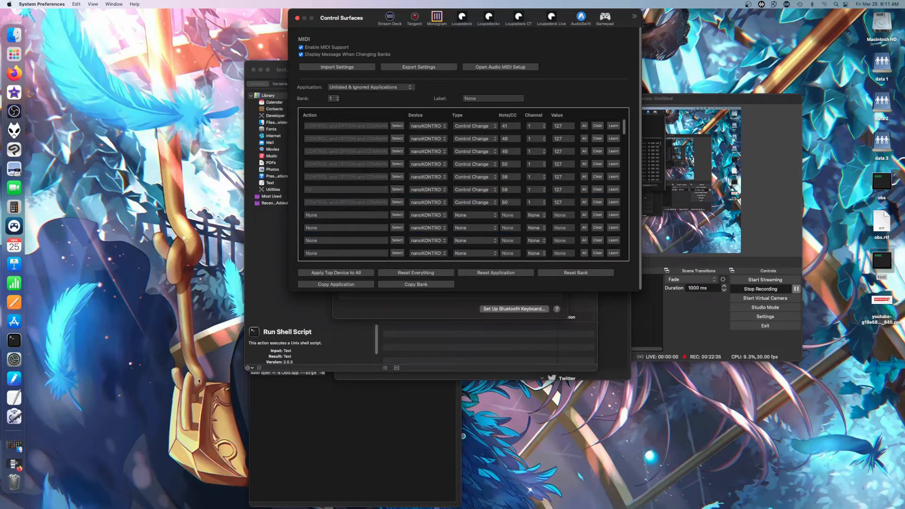
Step: Apply the top device to all MIDI rows and close the Control Surfaces window
{"action": "left_click", "coordinate": [672, 264]}
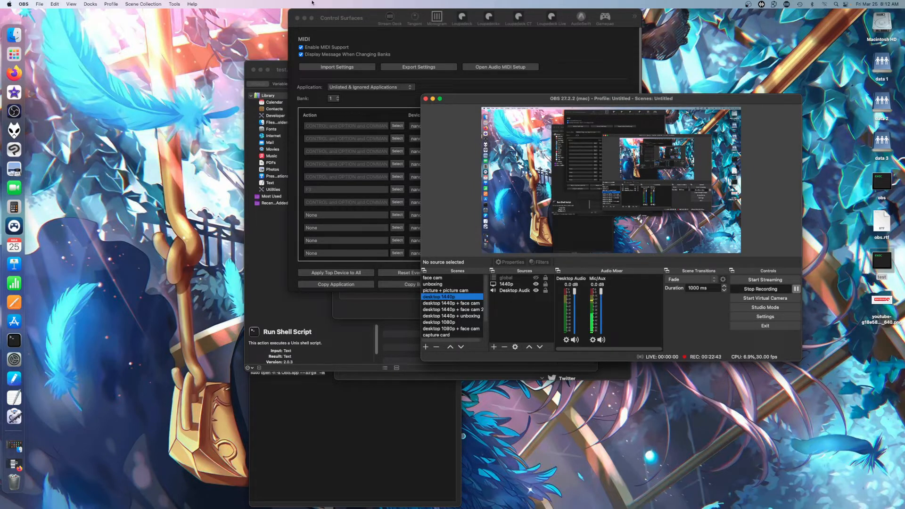
{"action": "left_click", "coordinate": [291, 267]}
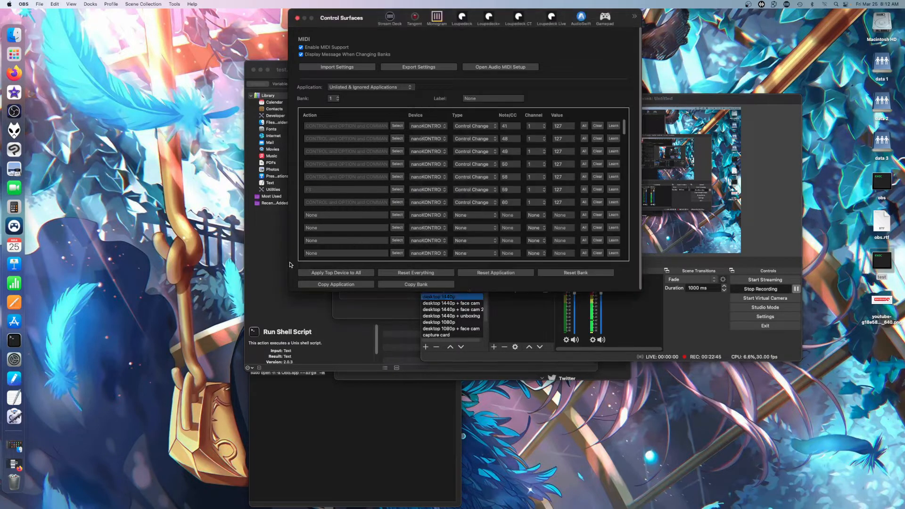
{"action": "left_click", "coordinate": [321, 275]}
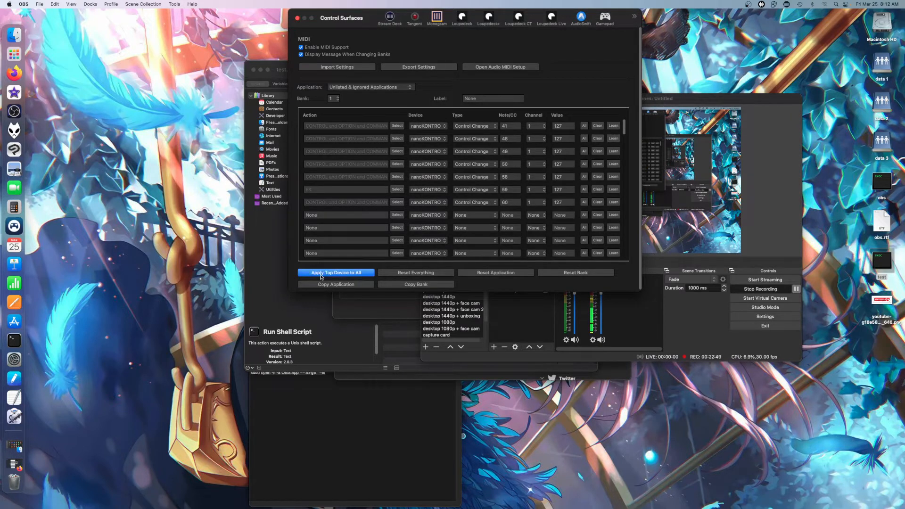
{"action": "left_click", "coordinate": [483, 190]}
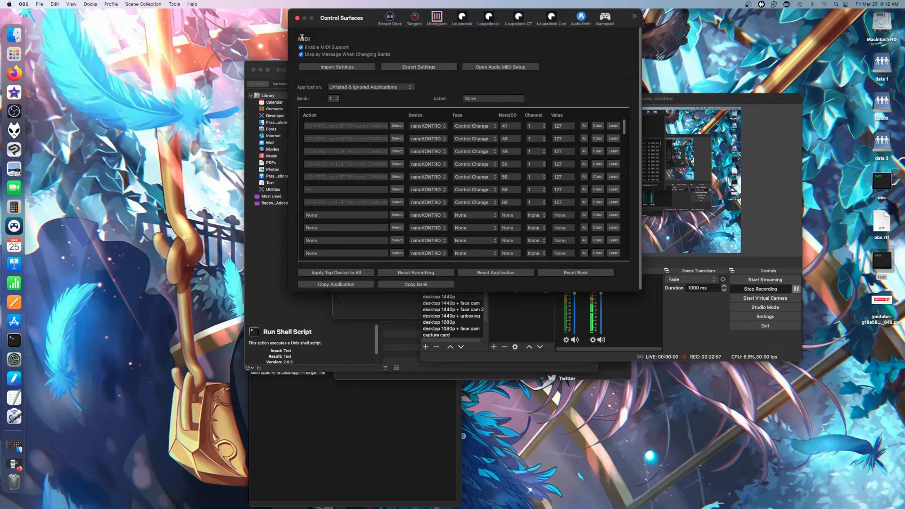
{"action": "left_click", "coordinate": [297, 18]}
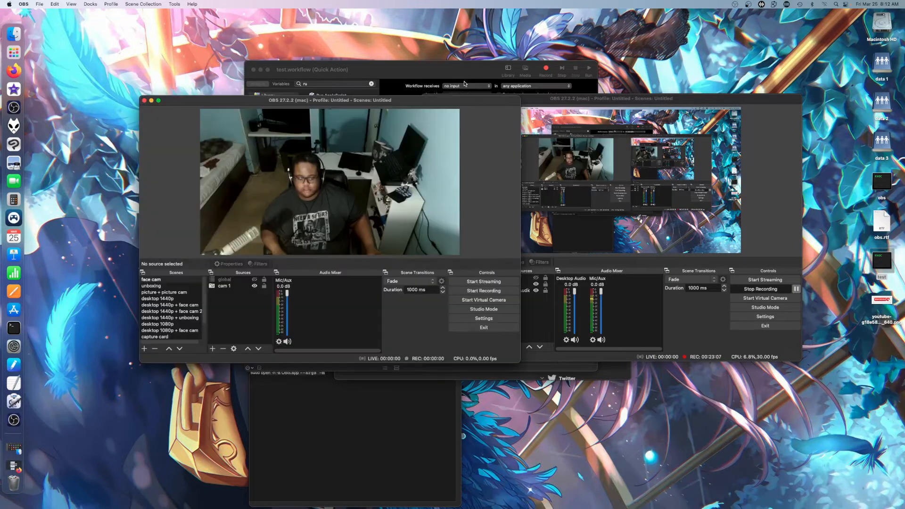
Step: Move the newest OBS window off the other extra instance, close both extra instances and ignore the crash report
{"action": "left_click", "coordinate": [411, 112]}
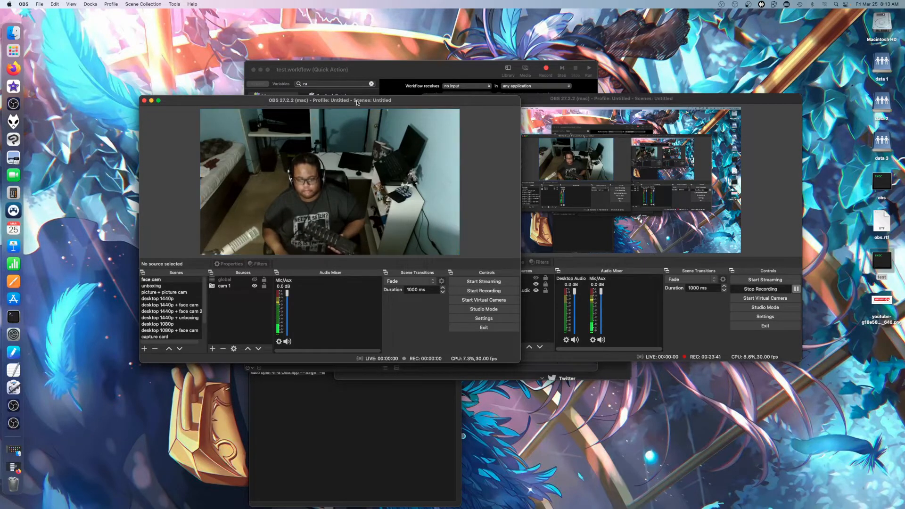
{"action": "left_click_drag", "start_coordinate": [357, 102], "coordinate": [291, 276]}
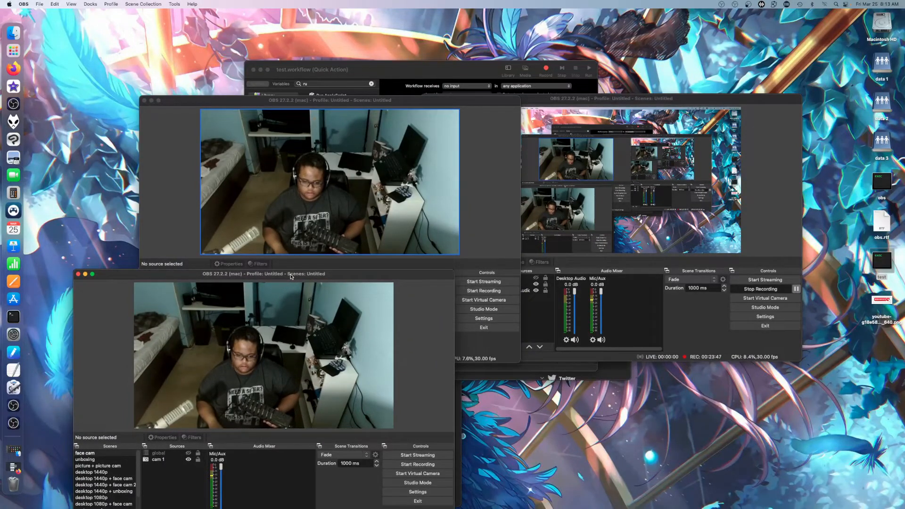
{"action": "left_click", "coordinate": [78, 274]}
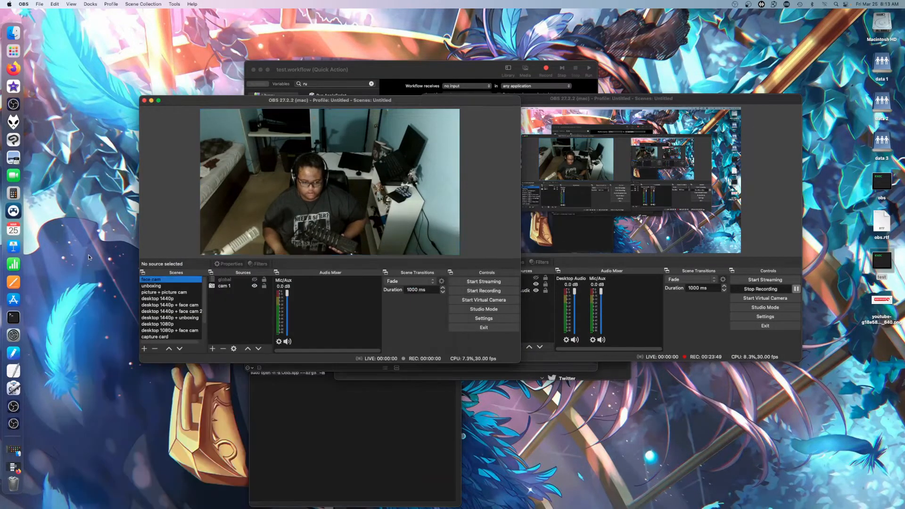
{"action": "left_click", "coordinate": [144, 100]}
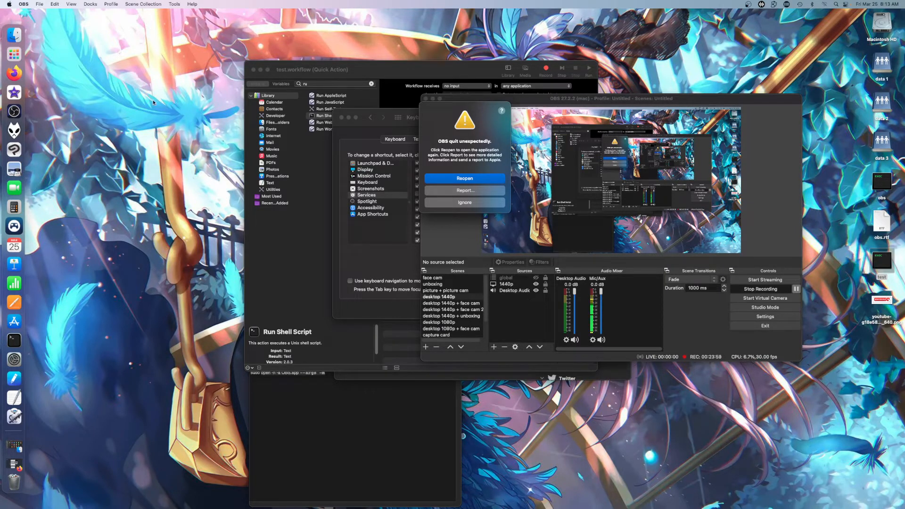
{"action": "left_click", "coordinate": [470, 206]}
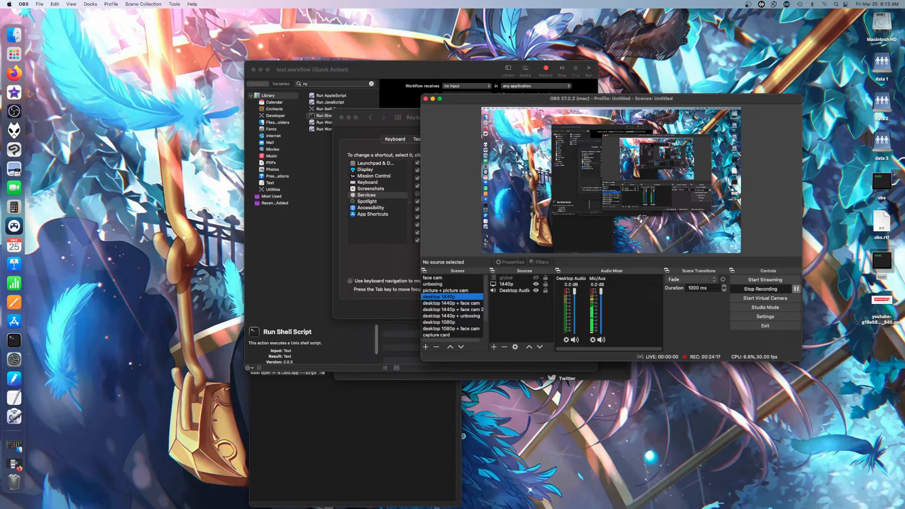
Step: Move the recording OBS window over the Keyboard settings window and switch to the face cam scene
{"action": "left_click_drag", "start_coordinate": [687, 103], "coordinate": [621, 88]}
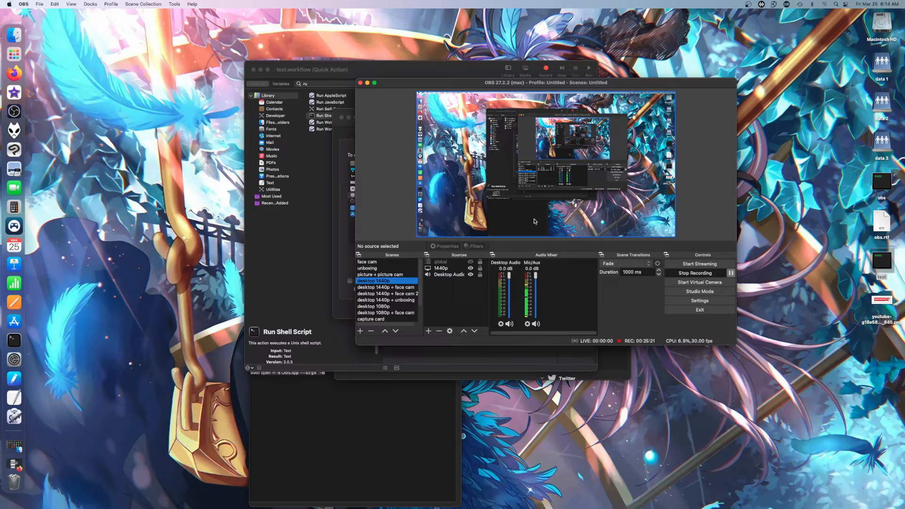
{"action": "left_click", "coordinate": [374, 263]}
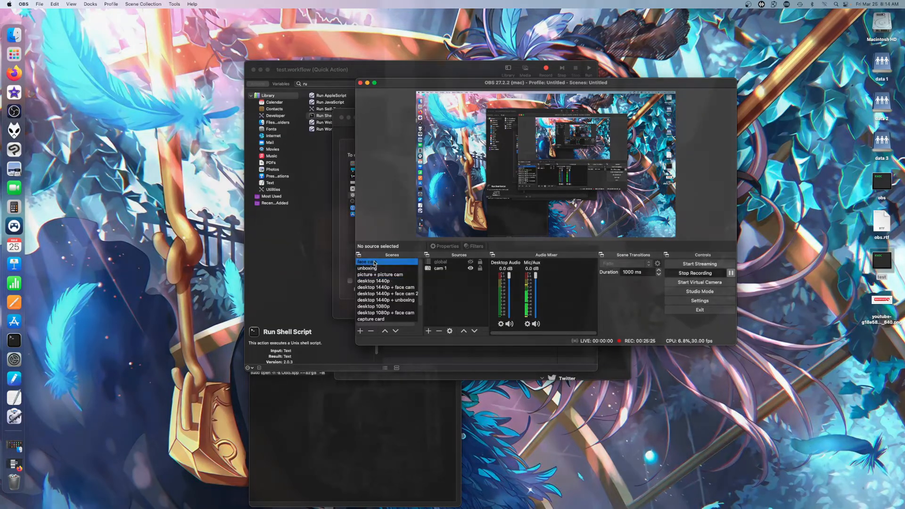